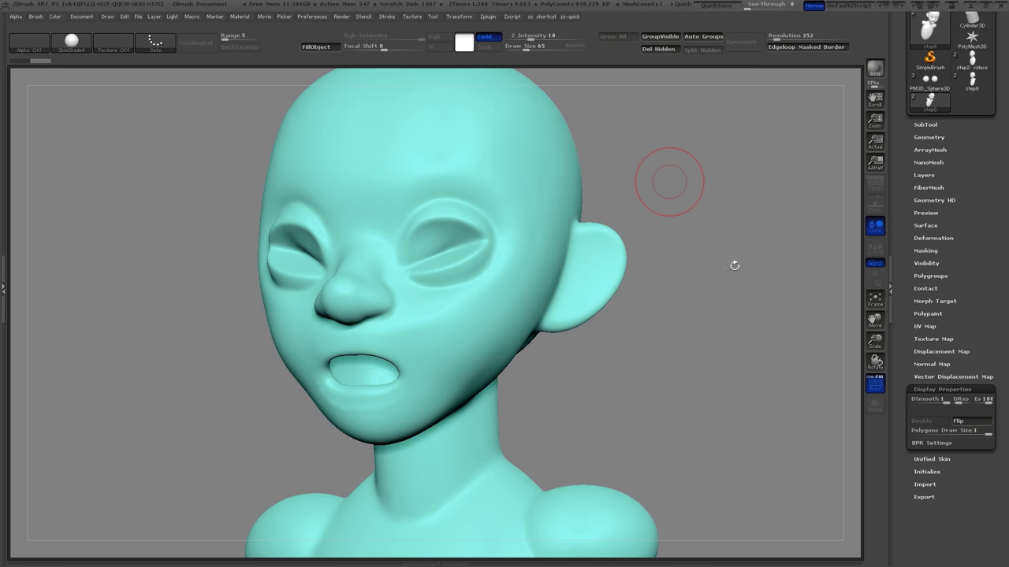
Step: Mask the innermost area of both eye sockets, turn it into a separate polygroup and hide it
drag(725, 273, 729, 263)
key(ctrl+w)
mouse_move(732, 210)
alt+mouse_down()
mouse_move(739, 250)
mouse_move(754, 184)
alt+mouse_up()
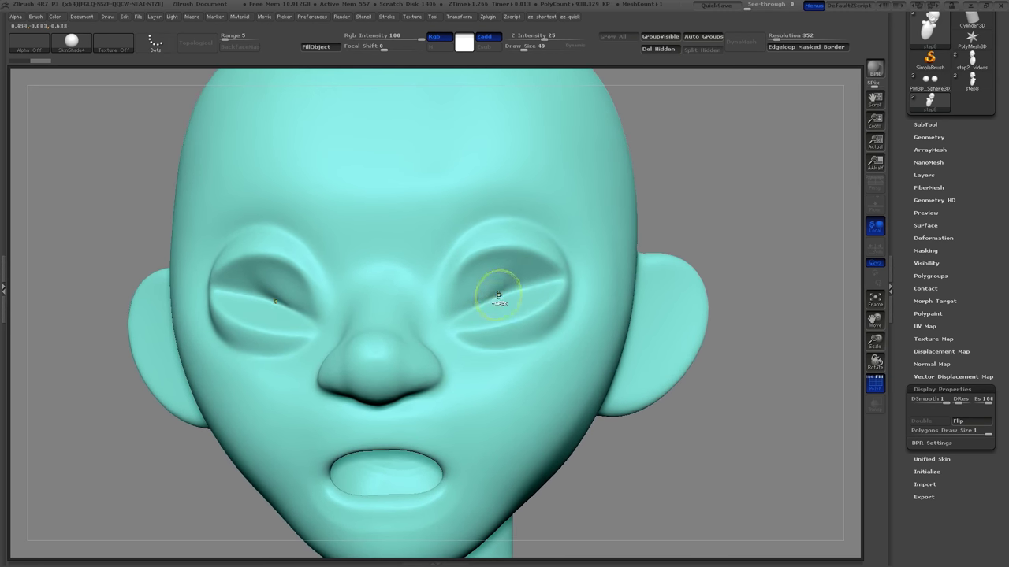
mouse_move(500, 289)
mouse_down()
mouse_move(514, 281)
mouse_move(493, 297)
mouse_up()
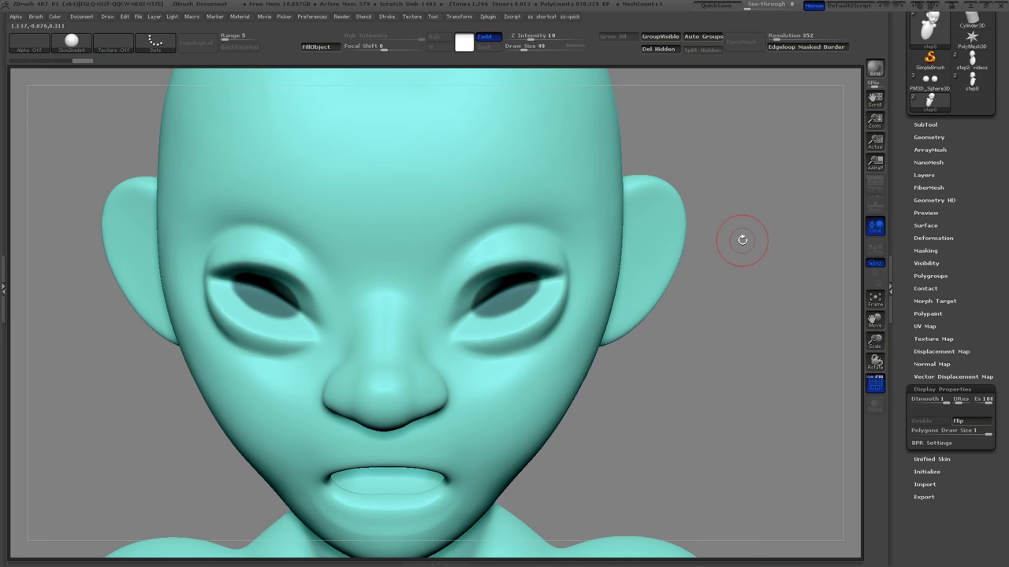
drag(740, 234, 677, 228)
key(ctrl+w)
ctrl+shift+click(615, 232)
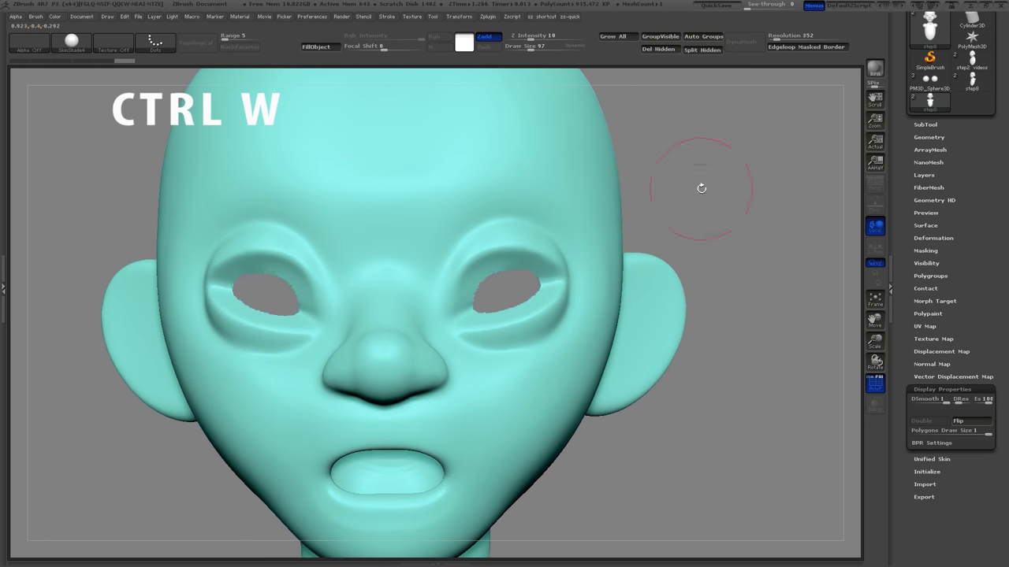
Step: Mask the inner rim around both eye openings, make it a polygroup and hide it
alt+drag(701, 187, 627, 225)
mouse_move(417, 306)
ctrl+mouse_down()
mouse_move(413, 323)
mouse_move(426, 282)
mouse_move(453, 264)
mouse_move(512, 264)
mouse_move(543, 295)
ctrl+mouse_up()
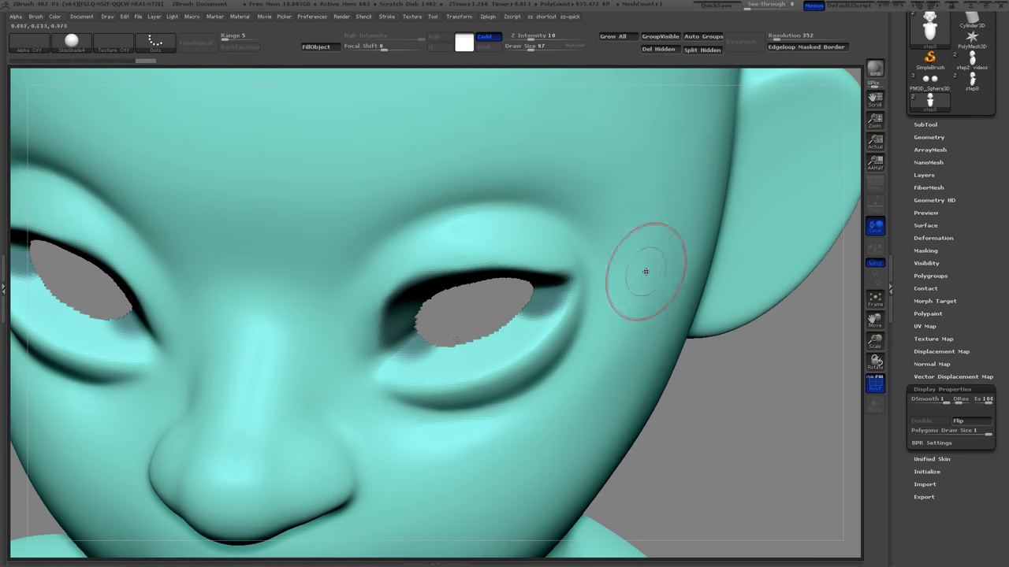
mouse_move(457, 340)
ctrl+mouse_down()
mouse_move(415, 361)
mouse_move(448, 370)
mouse_move(413, 375)
mouse_move(453, 368)
mouse_move(533, 319)
ctrl+mouse_up()
key(ctrl+z)
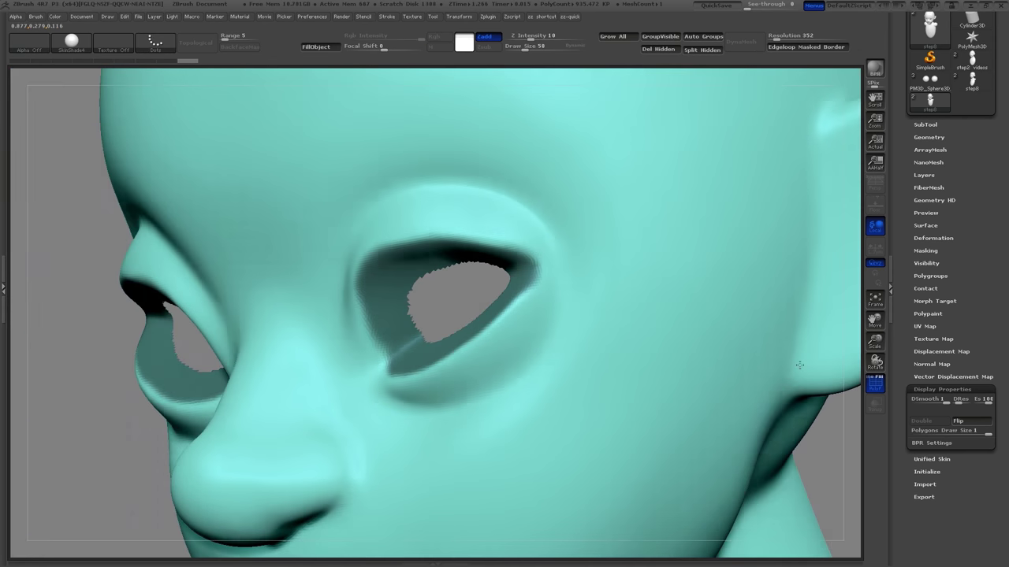
key(ctrl+w)
drag(139, 446, 365, 343)
ctrl+shift+click(587, 442)
mouse_move(587, 441)
alt+mouse_down()
mouse_move(654, 391)
mouse_move(622, 394)
alt+mouse_up()
ctrl+shift+click(518, 360)
Step: Mask the upper and lower eyelids around both eye openings, refine the mask edge and make it a polygroup
key(s)
drag(534, 276, 541, 274)
alt+drag(709, 347, 693, 425)
mouse_move(448, 289)
ctrl+mouse_down()
mouse_move(432, 246)
mouse_move(472, 175)
mouse_move(533, 155)
ctrl+mouse_up()
drag(788, 109, 723, 101)
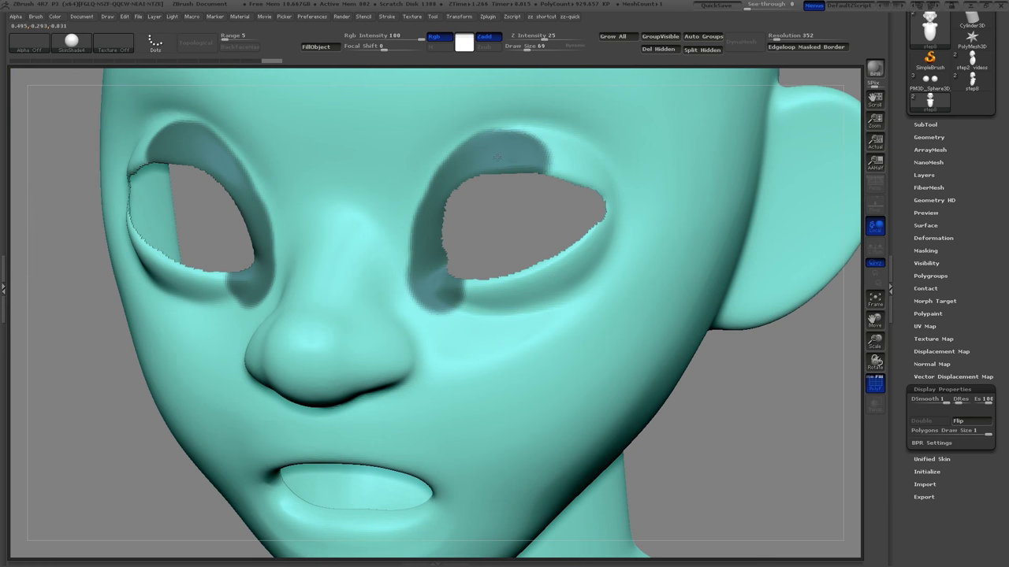
mouse_move(504, 134)
ctrl+mouse_down()
mouse_move(559, 138)
mouse_move(602, 185)
mouse_move(615, 233)
mouse_move(524, 214)
ctrl+mouse_up()
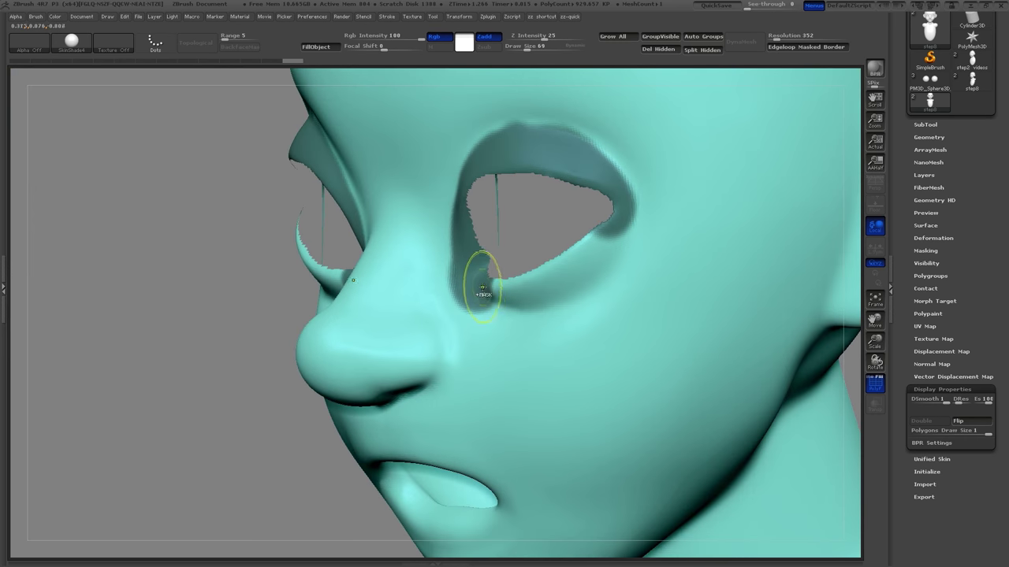
mouse_move(482, 288)
ctrl+mouse_down()
mouse_move(543, 283)
mouse_move(604, 246)
mouse_move(611, 189)
ctrl+mouse_up()
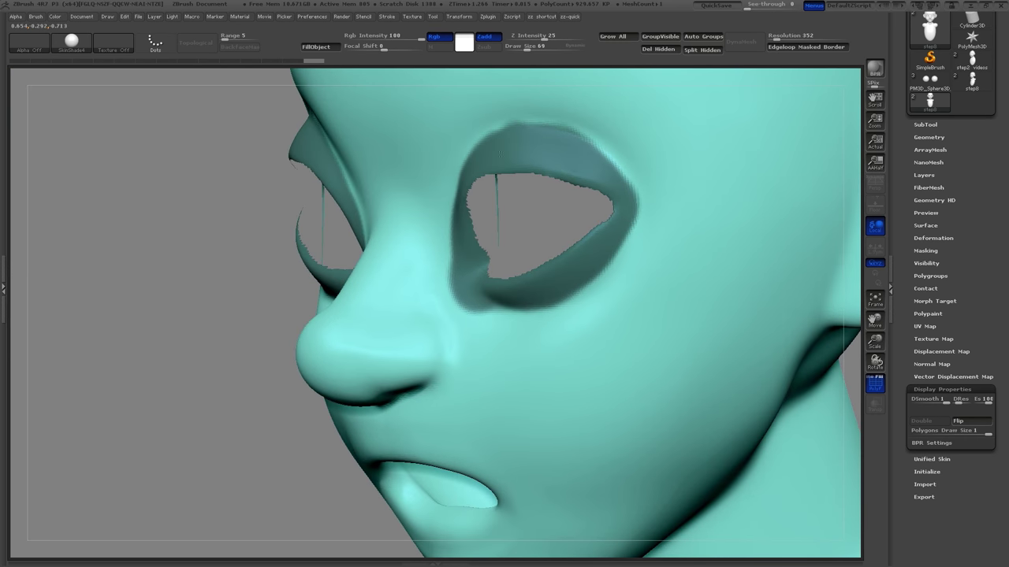
drag(496, 205, 575, 205)
key(s)
drag(547, 117, 536, 117)
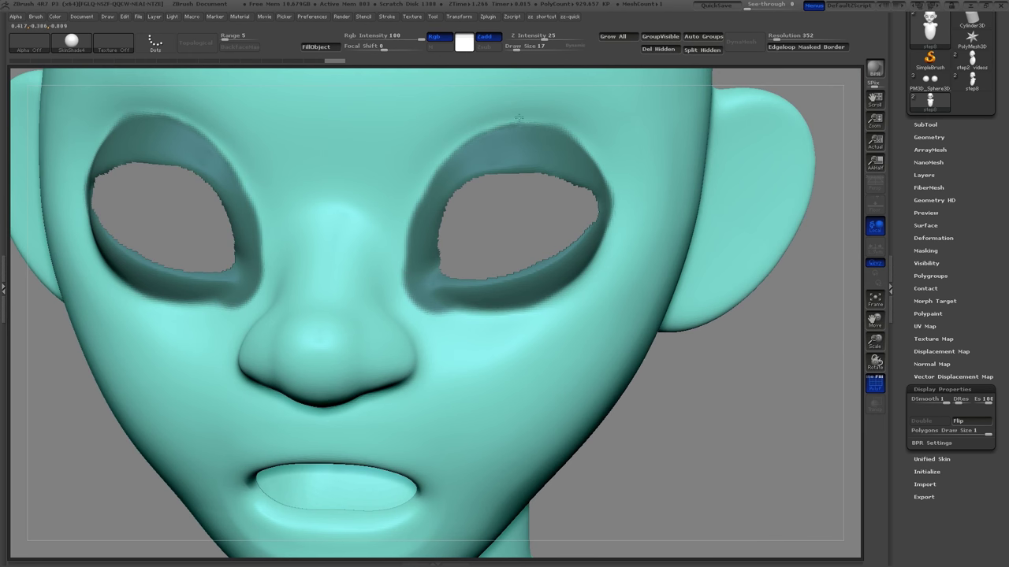
key(ctrl+w)
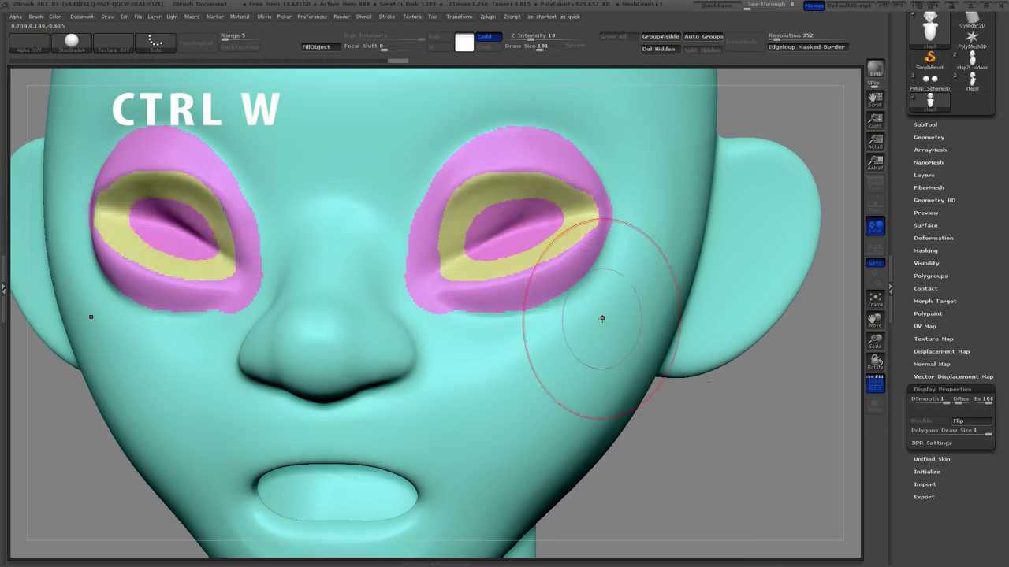
Step: Hide the eyelid polygroup, then mask a wide goggle-shaped band around both eyes and across the nose bridge as a new polygroup
alt+drag(709, 383, 670, 315)
ctrl+shift+click(540, 289)
mouse_move(734, 253)
alt+mouse_down()
mouse_move(749, 304)
mouse_move(742, 299)
alt+mouse_up()
key(s)
mouse_move(456, 215)
mouse_down()
mouse_move(440, 215)
mouse_move(544, 142)
mouse_move(600, 213)
mouse_move(558, 268)
mouse_move(476, 267)
mouse_move(429, 235)
mouse_move(440, 219)
mouse_up()
drag(540, 264, 504, 277)
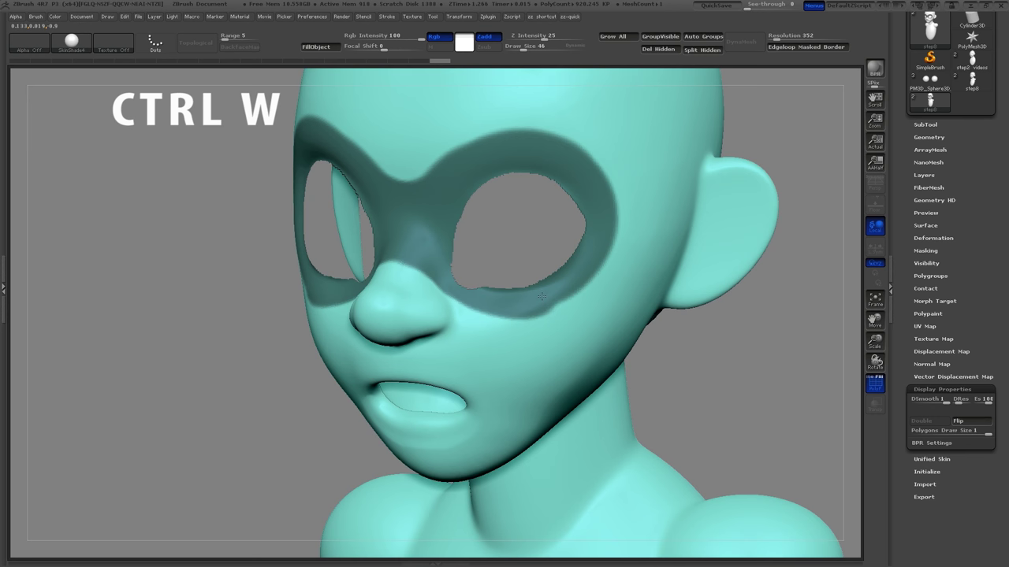
key(ctrl+w)
Step: Hide the goggle-shaped band, then mask the lips all around the mouth opening and make them a polygroup
shift+drag(246, 391, 323, 374)
key(s)
drag(424, 326, 432, 326)
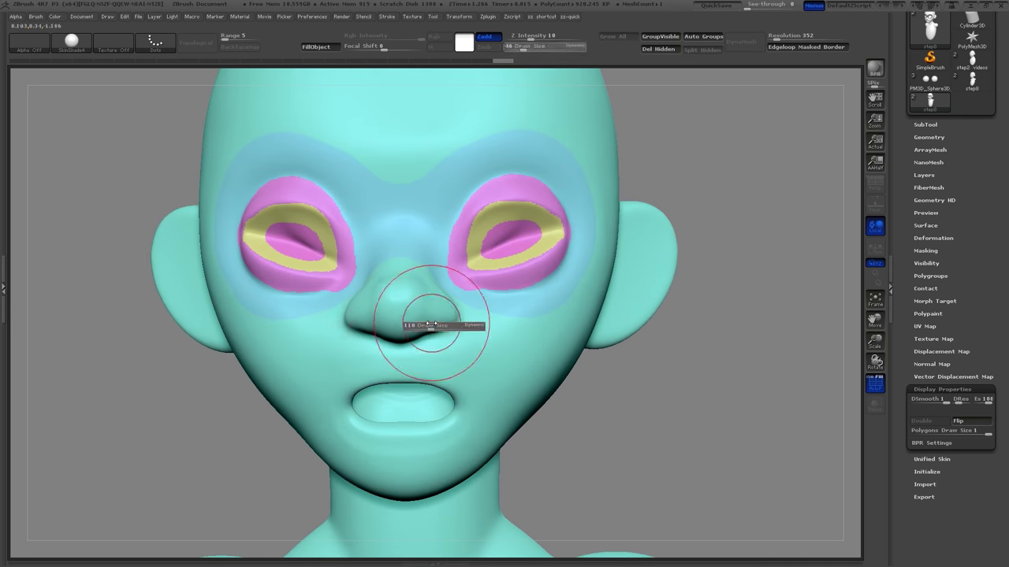
ctrl+shift+click(498, 351)
alt+drag(668, 340, 662, 352)
key(s)
mouse_move(441, 284)
mouse_down()
mouse_move(425, 268)
mouse_move(458, 293)
mouse_move(473, 347)
mouse_move(376, 368)
mouse_move(421, 381)
mouse_move(443, 372)
mouse_up()
drag(603, 347, 556, 387)
drag(699, 355, 704, 292)
key(ctrl+w)
Step: Hide the lips, split the mouth interior from the head with Auto Groups, and show the whole model again
key(s)
drag(493, 331, 506, 331)
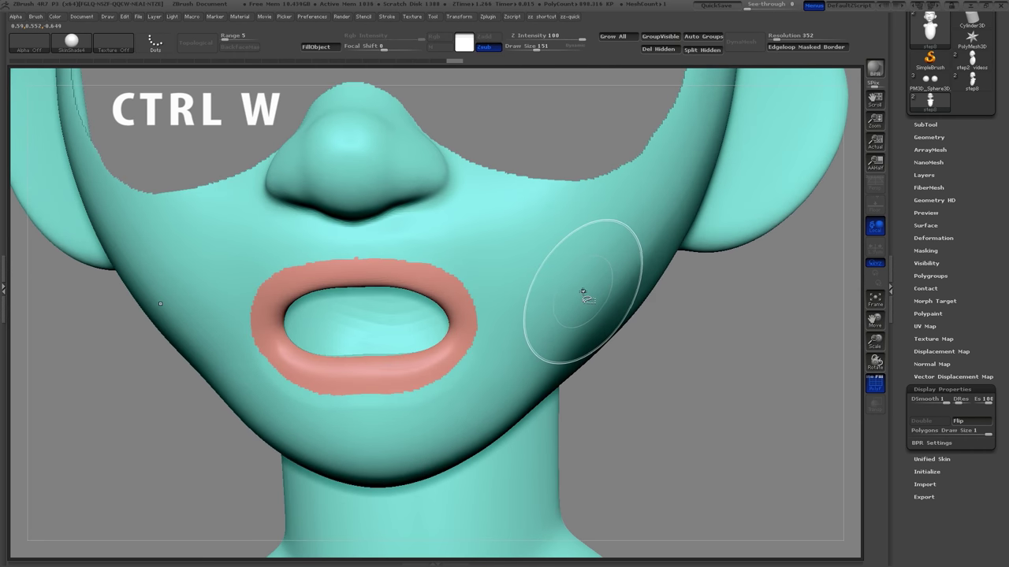
ctrl+shift+click(585, 291)
ctrl+shift+click(712, 360)
ctrl+shift+click(639, 222)
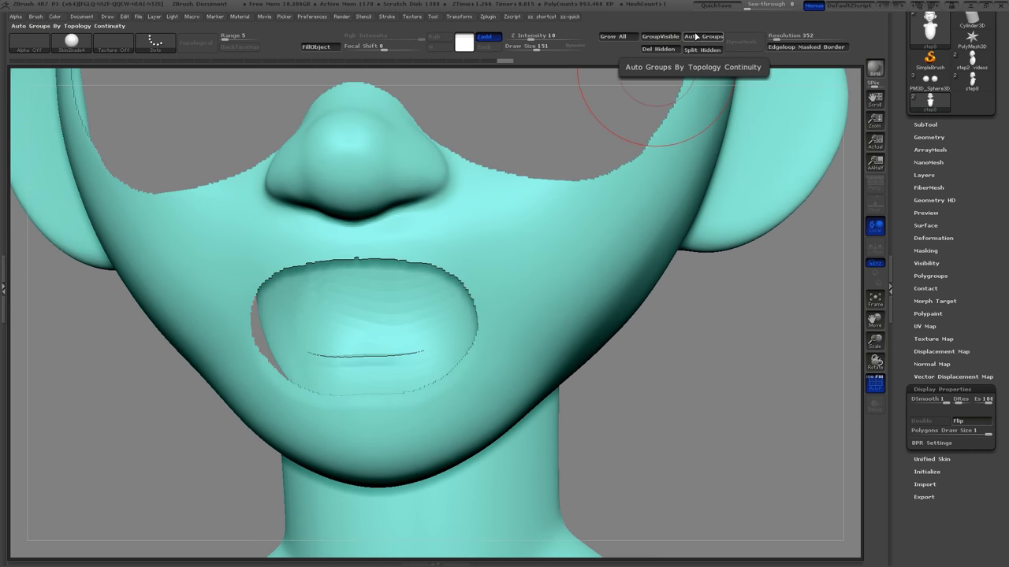
ctrl+shift+click(691, 358)
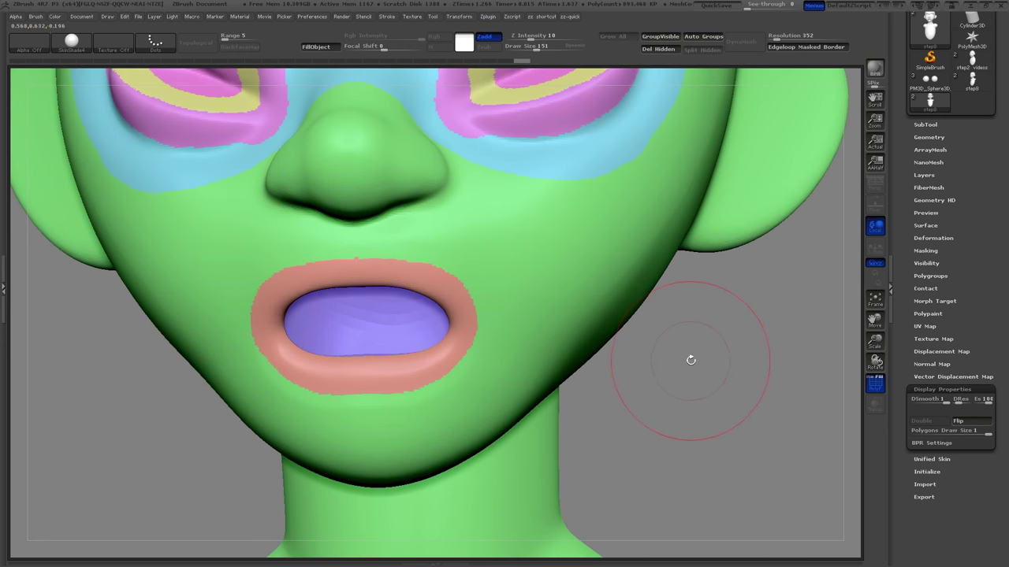
Step: With the lips hidden, mask the muzzle area covering the nose, the sides of the mouth and the chin, and make it a polygroup
drag(697, 358, 636, 345)
ctrl+shift+click(569, 295)
mouse_move(749, 323)
mouse_down()
mouse_move(726, 315)
mouse_move(725, 372)
mouse_up()
key(s)
mouse_move(448, 242)
mouse_down()
mouse_move(435, 237)
mouse_move(473, 280)
mouse_move(493, 405)
mouse_move(430, 435)
mouse_up()
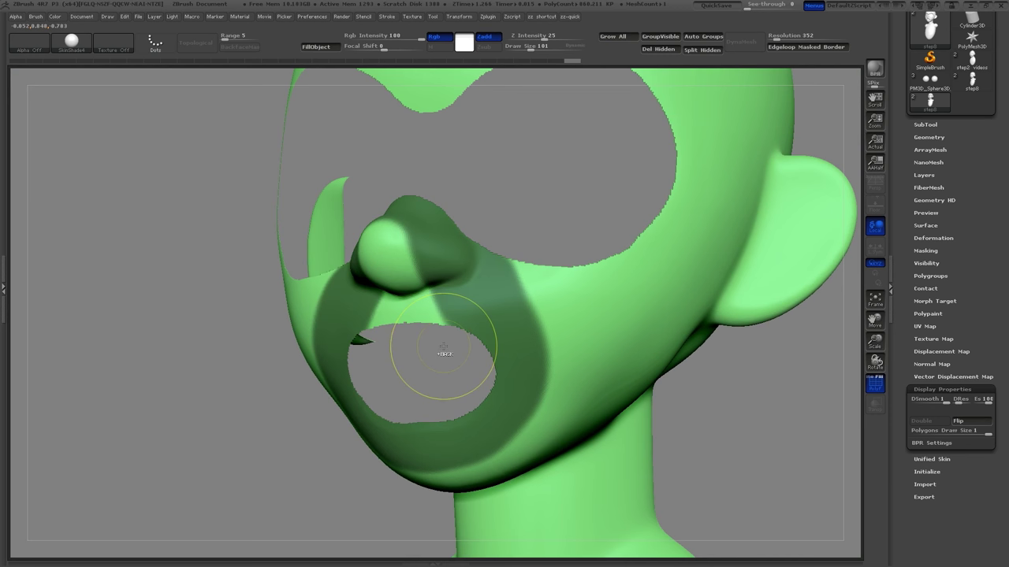
key(s)
drag(448, 313, 446, 314)
ctrl+drag(401, 261, 408, 305)
mouse_move(309, 384)
mouse_down()
mouse_move(261, 415)
mouse_move(324, 388)
mouse_up()
key(s)
drag(535, 277, 499, 239)
mouse_move(283, 423)
mouse_down()
mouse_move(264, 424)
mouse_move(375, 264)
mouse_move(472, 252)
mouse_move(612, 295)
mouse_up()
key(ctrl+w)
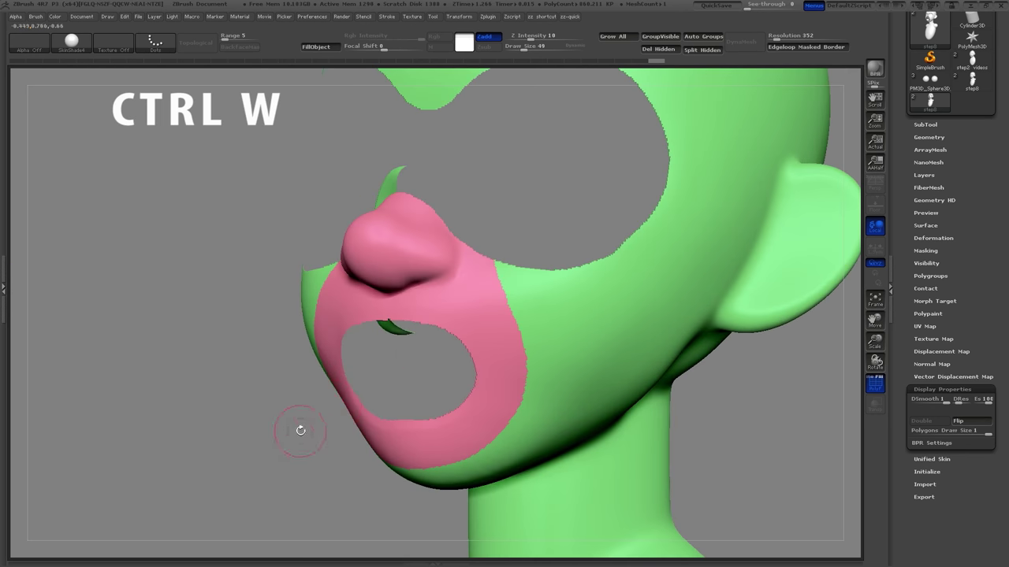
Step: Isolate the muzzle polygroup, mask the nose tip and nostrils as a separate polygroup, and show the whole model
ctrl+shift+click(468, 311)
ctrl+shift+click(464, 307)
ctrl+shift+click(388, 240)
mouse_move(375, 236)
ctrl+mouse_down()
mouse_move(369, 247)
mouse_move(400, 232)
ctrl+mouse_up()
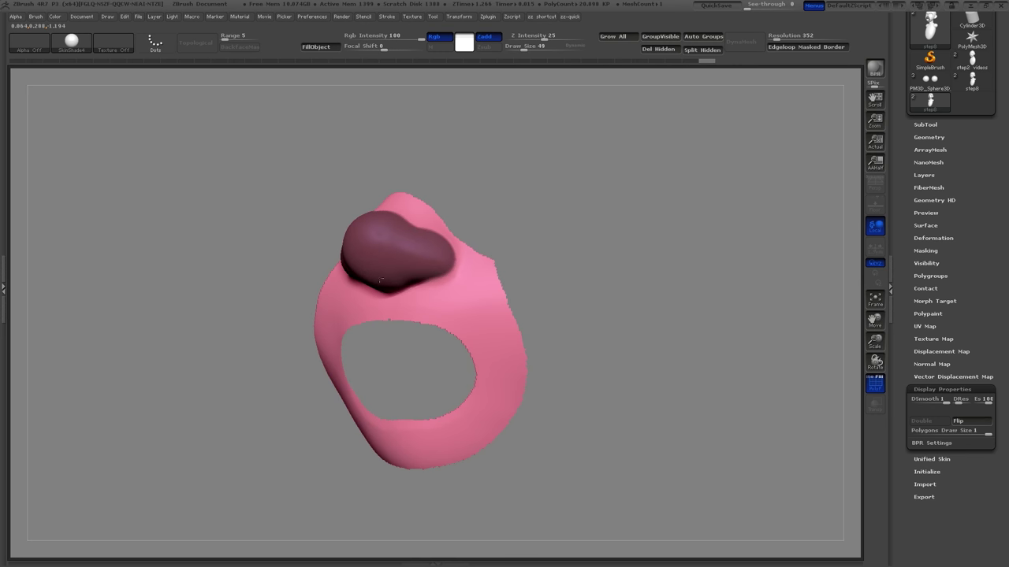
drag(379, 368, 382, 304)
drag(432, 272, 420, 307)
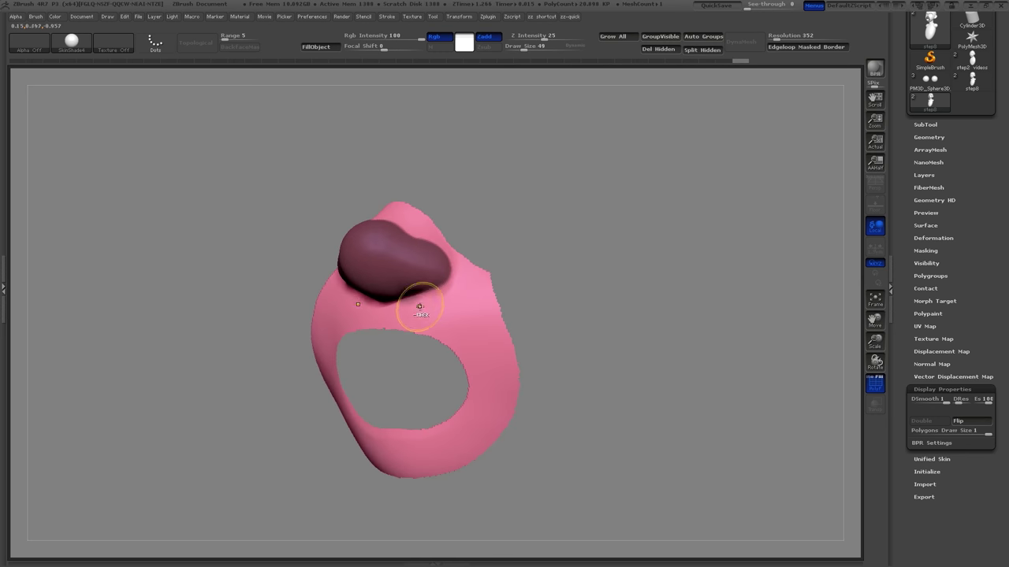
mouse_move(306, 378)
mouse_down()
mouse_move(254, 383)
mouse_move(301, 370)
mouse_up()
key(ctrl+w)
ctrl+shift+click(311, 364)
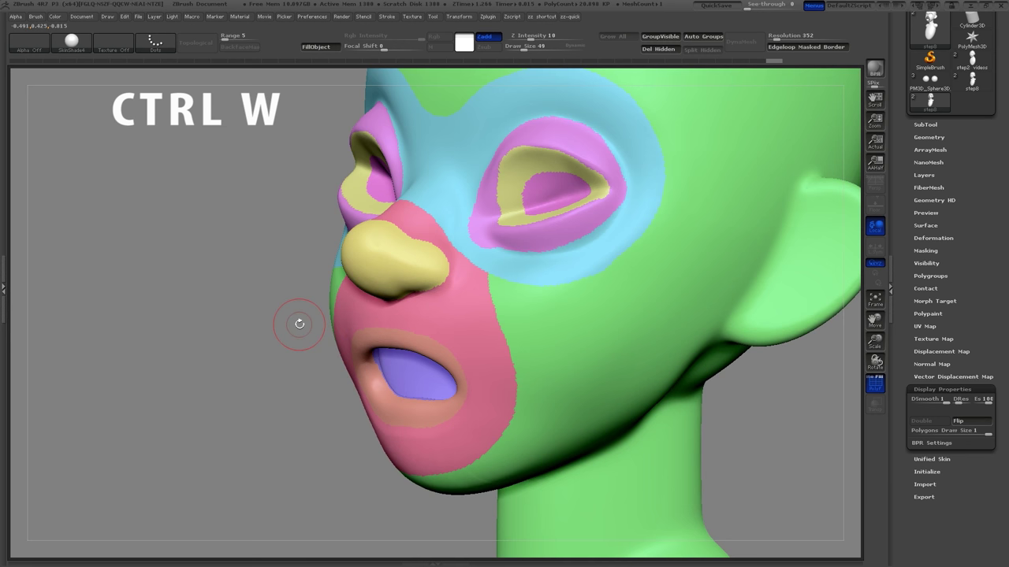
Step: Isolate the muzzle polygroup, mask the area between nose and mouth opening as its own polygroup, and unhide everything
drag(297, 322, 356, 317)
ctrl+shift+click(469, 309)
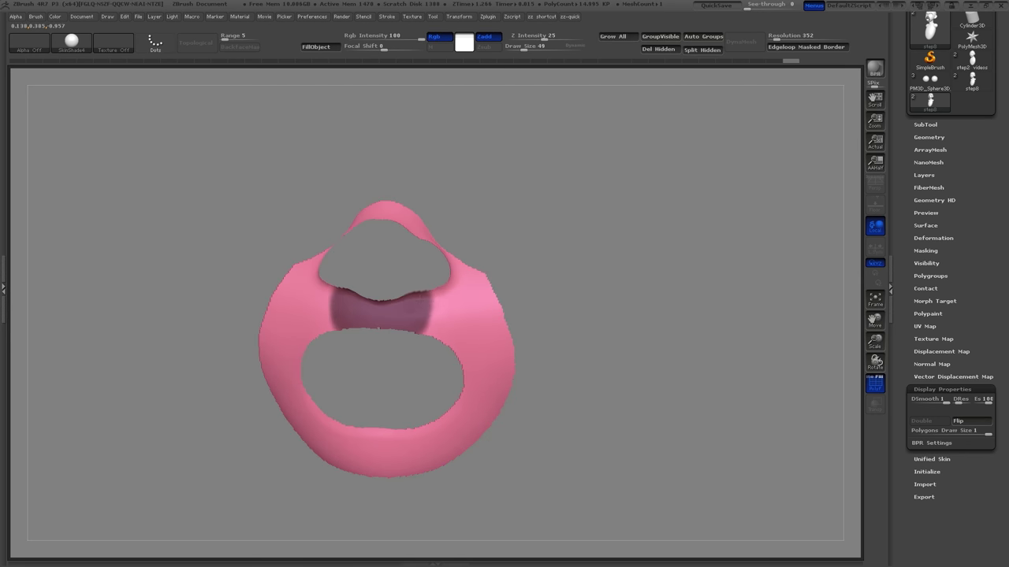
ctrl+drag(319, 315, 317, 296)
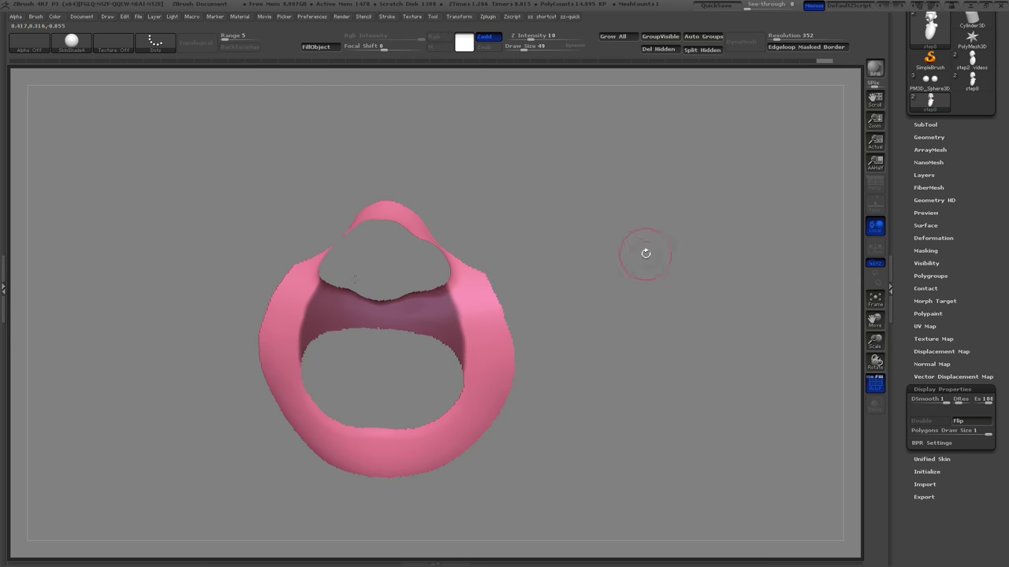
mouse_move(644, 253)
mouse_down()
mouse_move(623, 255)
mouse_move(644, 255)
mouse_up()
key(ctrl+w)
ctrl+shift+click(660, 284)
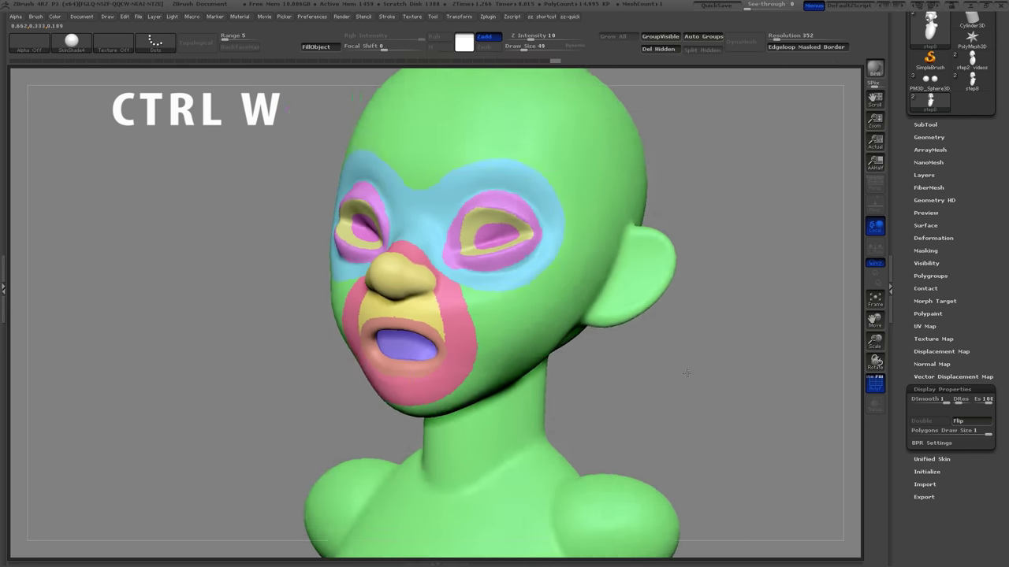
Step: Mask the flat front surface of the ears inside the rim and make it a polygroup
mouse_move(647, 287)
mouse_down()
mouse_move(717, 289)
mouse_move(606, 286)
mouse_up()
mouse_move(736, 288)
alt+mouse_down()
mouse_move(626, 336)
mouse_move(658, 331)
alt+mouse_up()
mouse_move(658, 331)
alt+mouse_down()
mouse_move(678, 302)
mouse_move(629, 359)
mouse_move(615, 278)
mouse_move(650, 300)
mouse_move(582, 352)
alt+mouse_up()
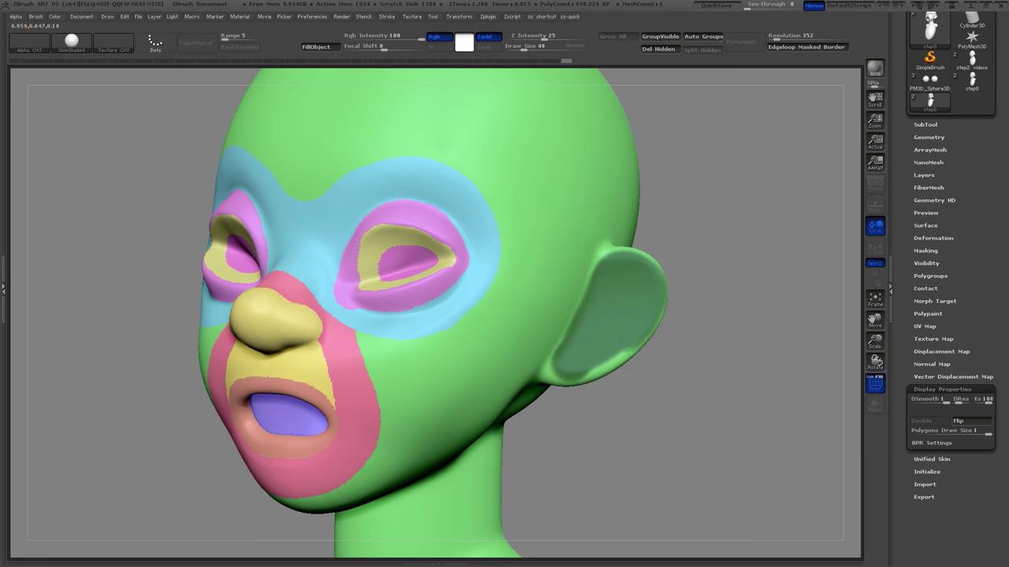
mouse_move(709, 315)
mouse_down()
mouse_move(633, 244)
mouse_move(714, 241)
mouse_move(678, 257)
mouse_up()
key([)
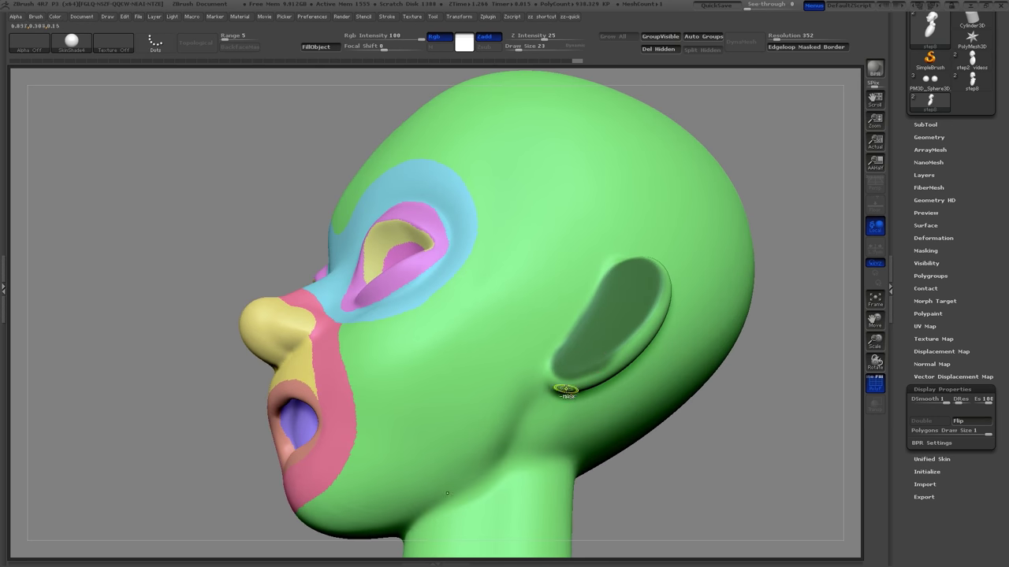
key(ctrl+w)
Step: Isolate the head and body, mask a band all around the neck, make it a polygroup and show the whole model
mouse_move(705, 370)
mouse_down()
mouse_move(759, 303)
mouse_move(745, 306)
mouse_up()
key(s)
mouse_move(743, 307)
mouse_down()
mouse_move(762, 308)
mouse_move(607, 357)
mouse_up()
ctrl+shift+click(607, 356)
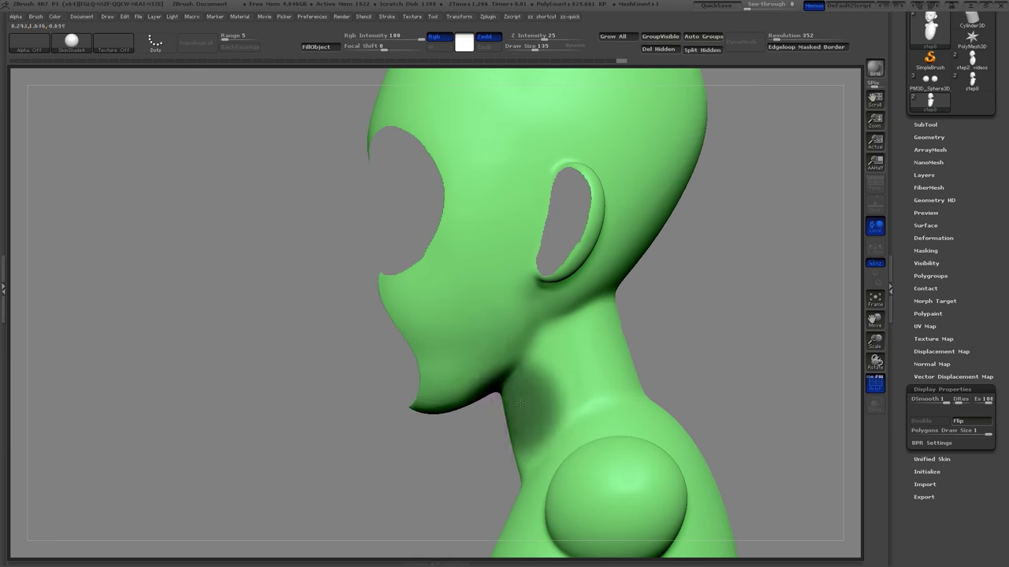
key(s)
mouse_move(516, 432)
ctrl+mouse_down()
mouse_move(532, 398)
mouse_move(607, 315)
ctrl+mouse_up()
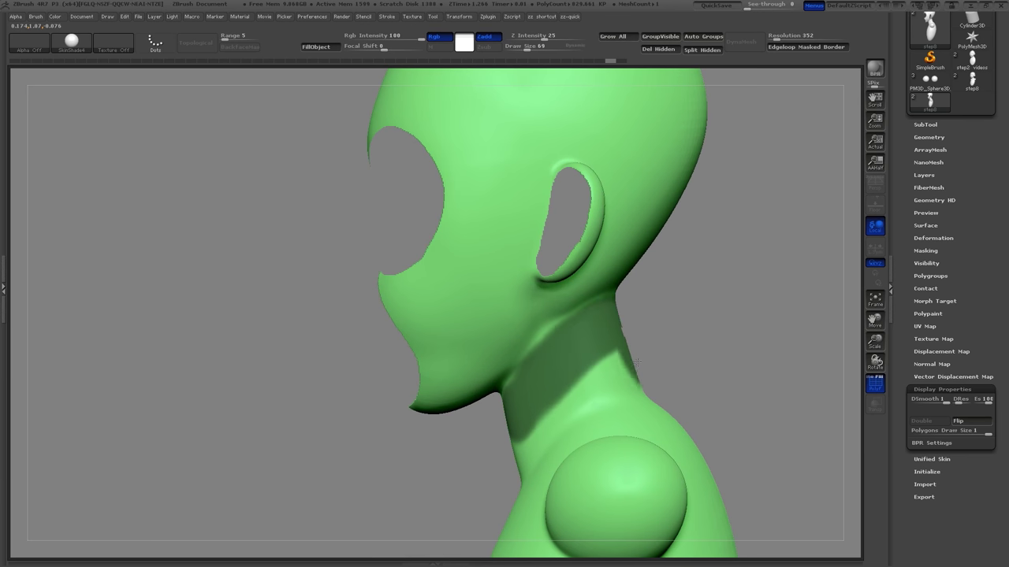
ctrl+drag(637, 364, 512, 454)
mouse_move(453, 463)
mouse_down()
mouse_move(529, 442)
mouse_move(501, 410)
mouse_up()
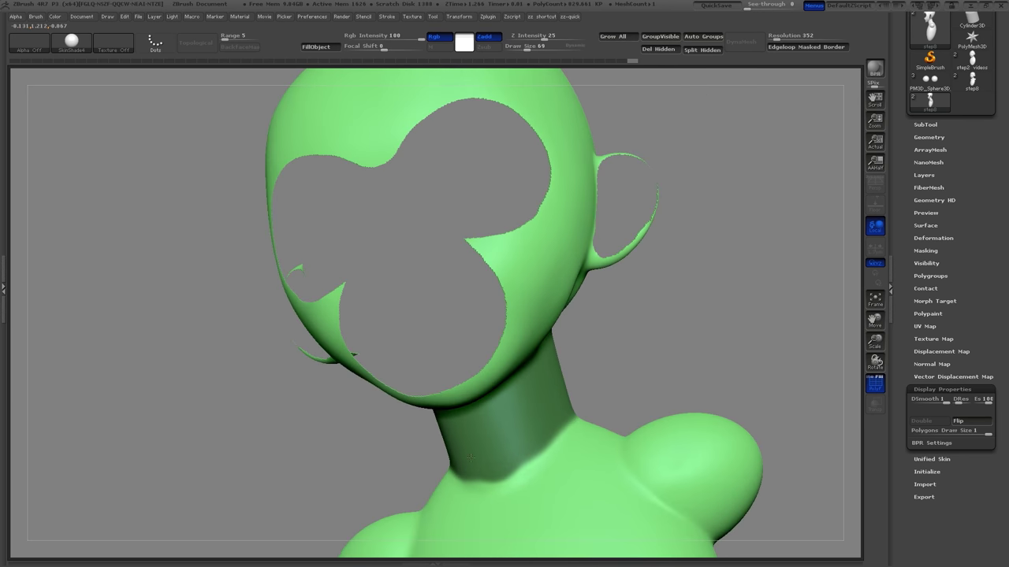
ctrl+drag(471, 458, 561, 423)
mouse_move(734, 327)
mouse_down()
mouse_move(676, 314)
mouse_move(574, 331)
mouse_up()
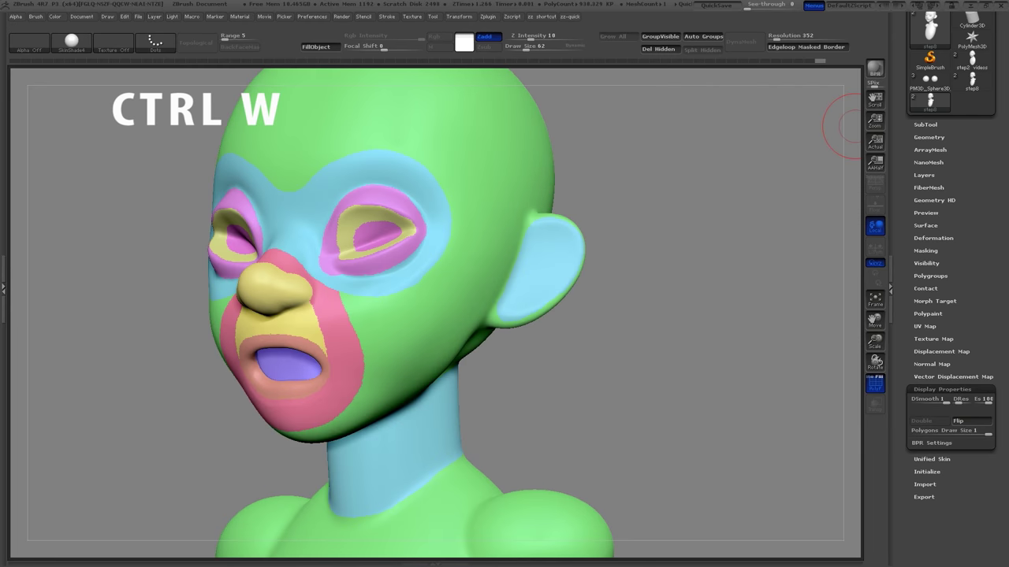
Step: Mask the back of the mouth cavity and make it a separate polygroup
mouse_move(837, 123)
mouse_down()
mouse_move(649, 336)
mouse_move(595, 345)
mouse_move(641, 352)
mouse_up()
ctrl+drag(472, 356, 432, 357)
key(ctrl+w)
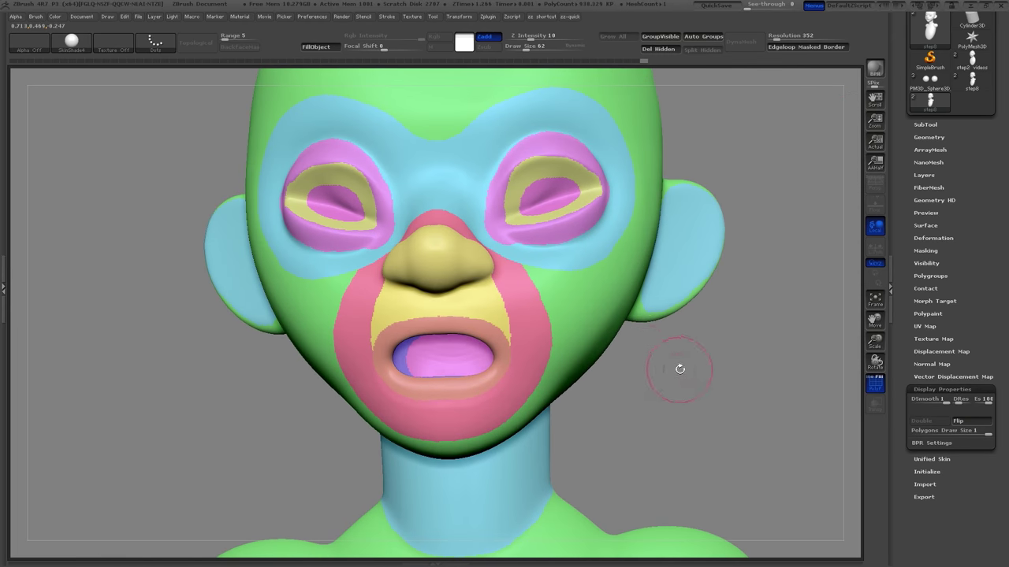
mouse_move(679, 368)
mouse_down()
mouse_move(714, 354)
mouse_move(689, 367)
mouse_up()
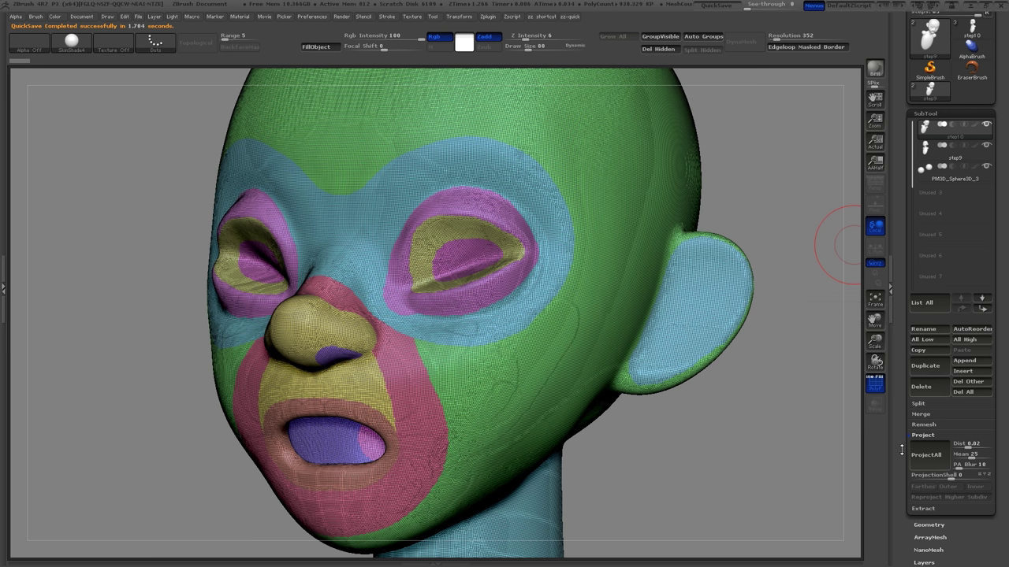
Step: Hide the innermost eye socket and back-of-mouth polygroups on the remeshed head and delete the hidden geometry
drag(901, 449, 903, 367)
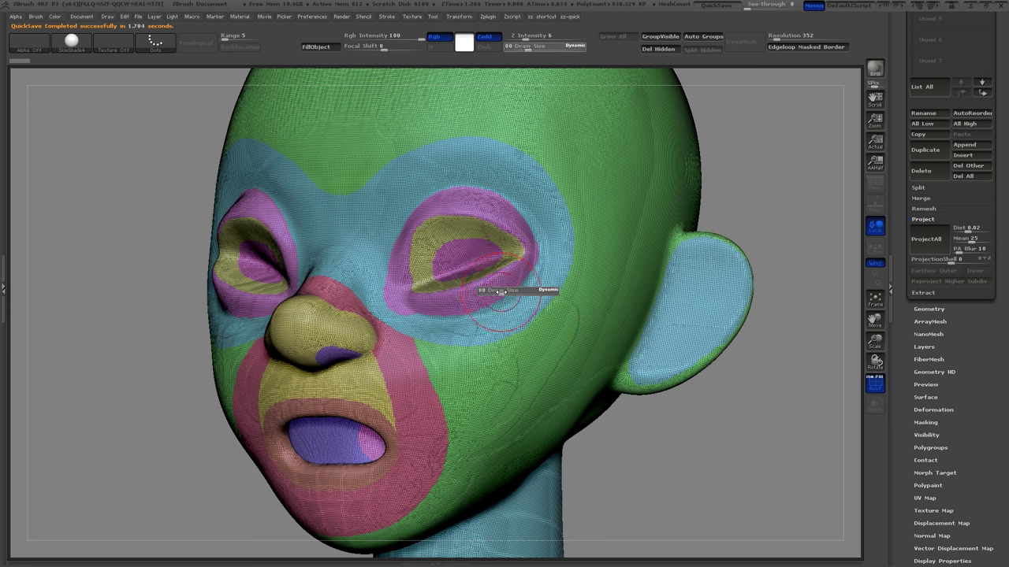
key(Return)
ctrl+alt+shift+click(484, 272)
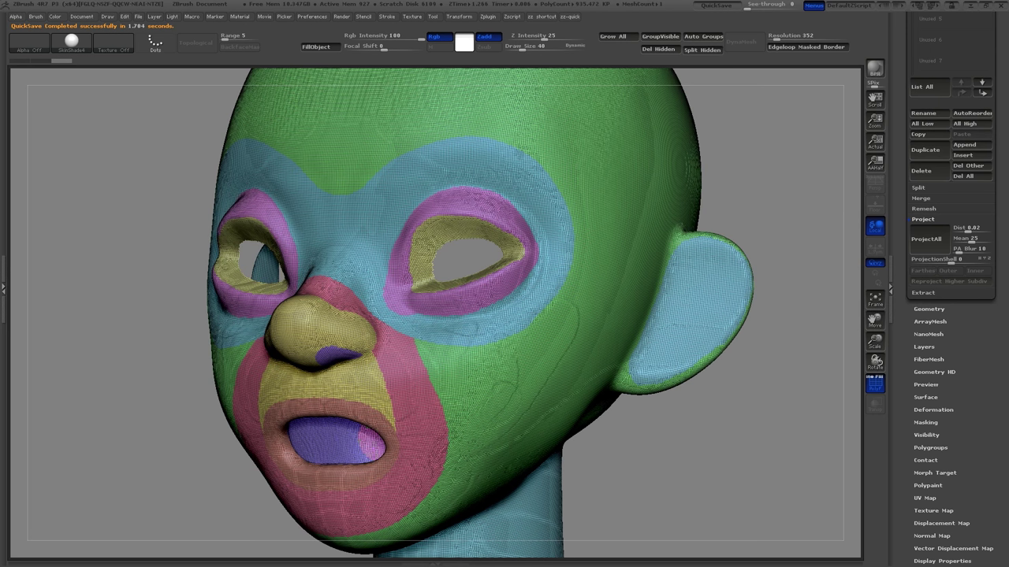
ctrl+shift+click(372, 444)
click(663, 51)
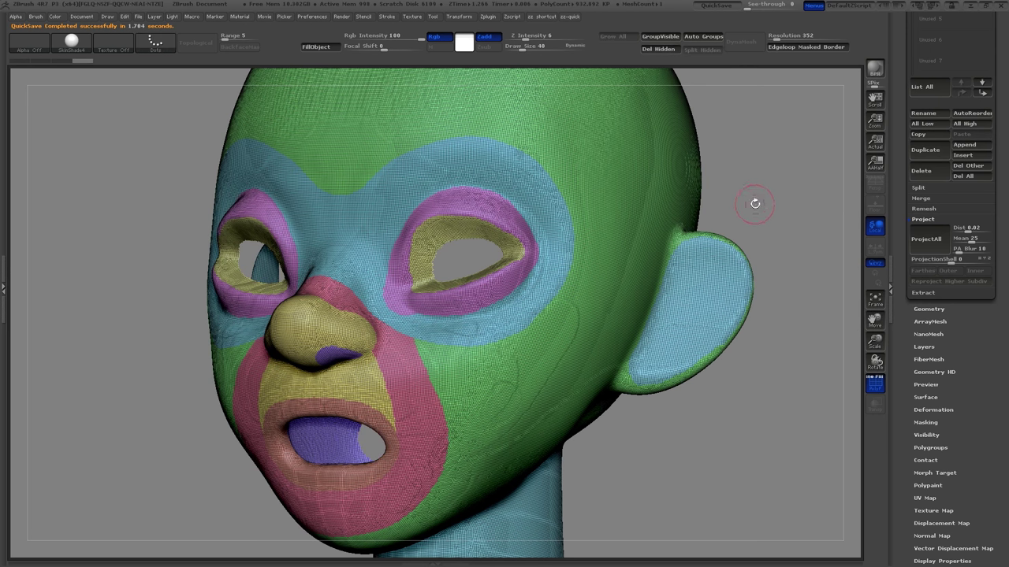
key(s)
drag(755, 194, 765, 194)
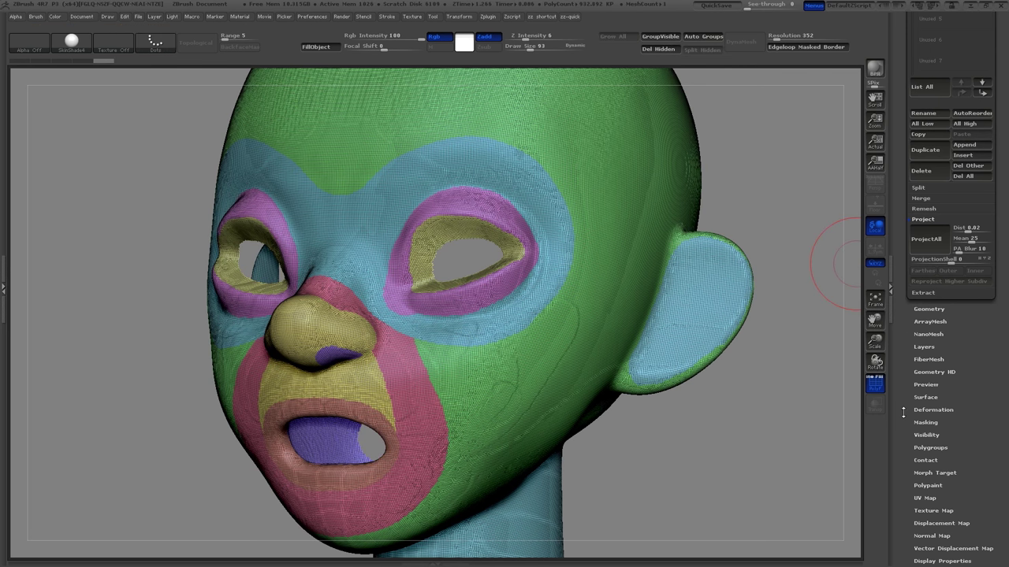
Step: ZRemesh the head with polygroups kept and a higher target polygon count
drag(904, 412, 924, 370)
click(929, 275)
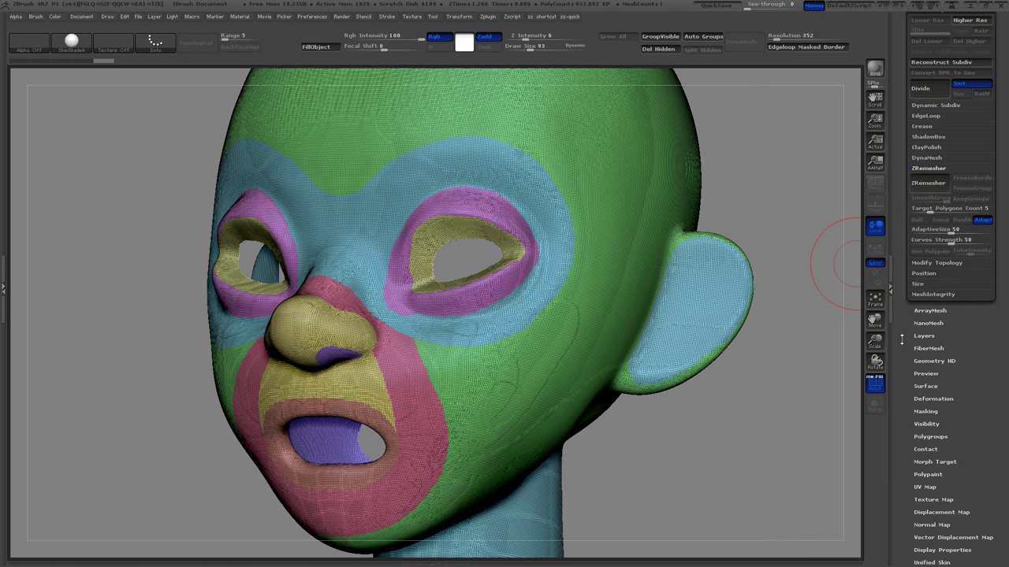
click(970, 290)
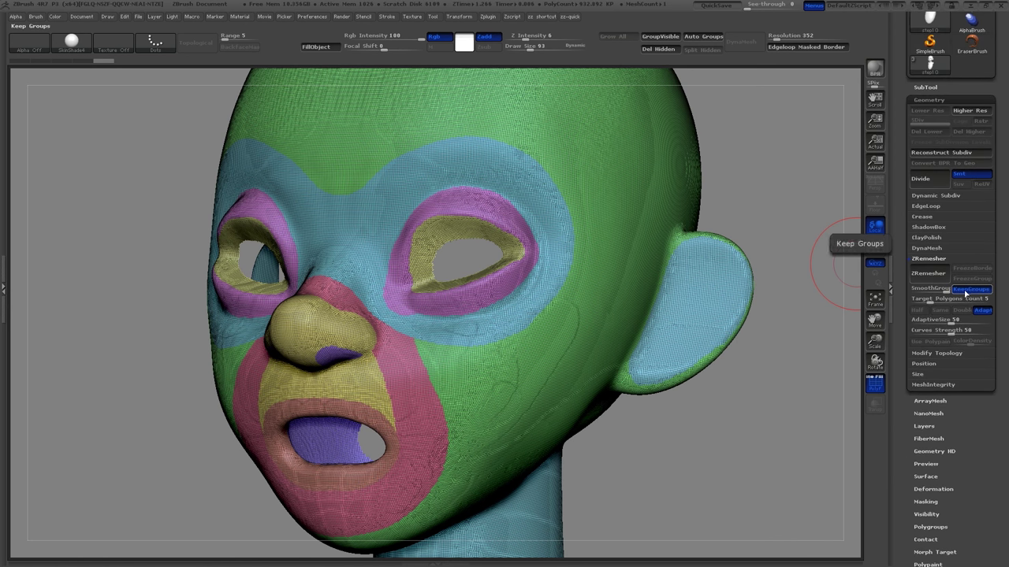
drag(928, 300, 934, 300)
key(Return)
click(928, 272)
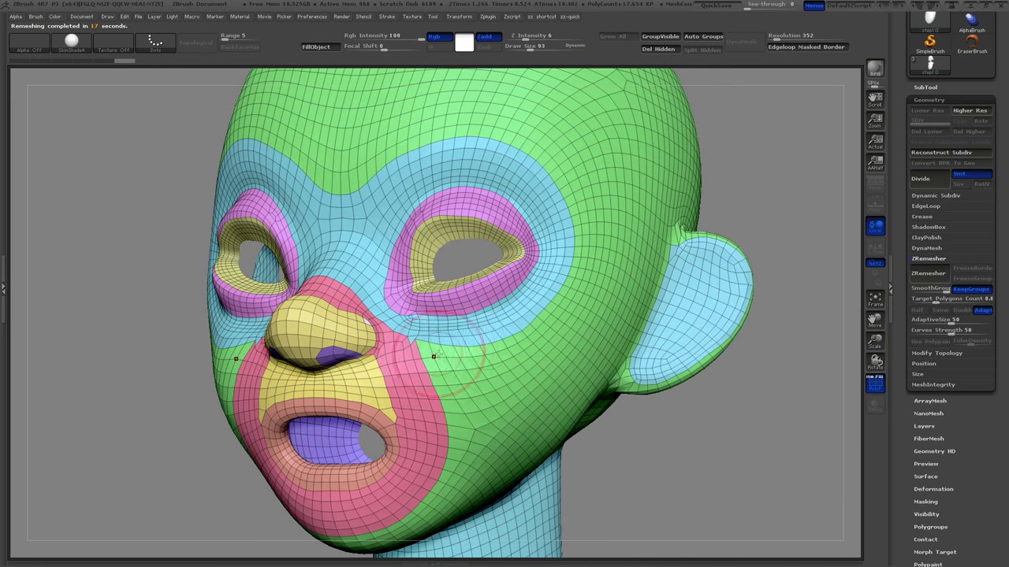
Step: Smooth the mesh around the nose and mouth and remesh the head, lowering the target polygon count to about 4.5
mouse_move(452, 348)
shift+mouse_down()
mouse_move(403, 339)
mouse_move(425, 351)
shift+mouse_up()
mouse_move(493, 437)
shift+mouse_down()
mouse_move(421, 452)
mouse_move(379, 407)
shift+mouse_up()
shift+drag(363, 314, 402, 342)
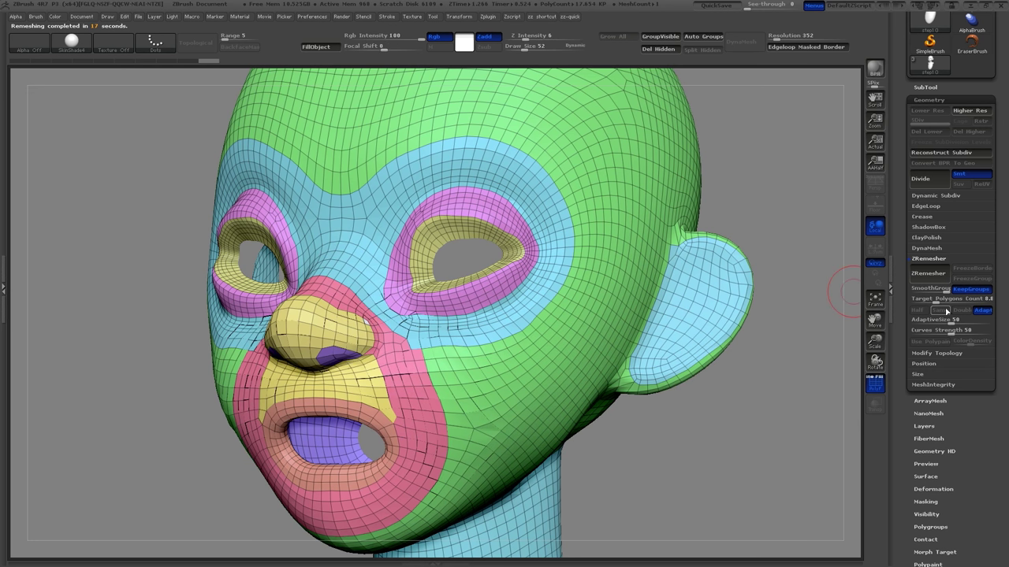
click(928, 273)
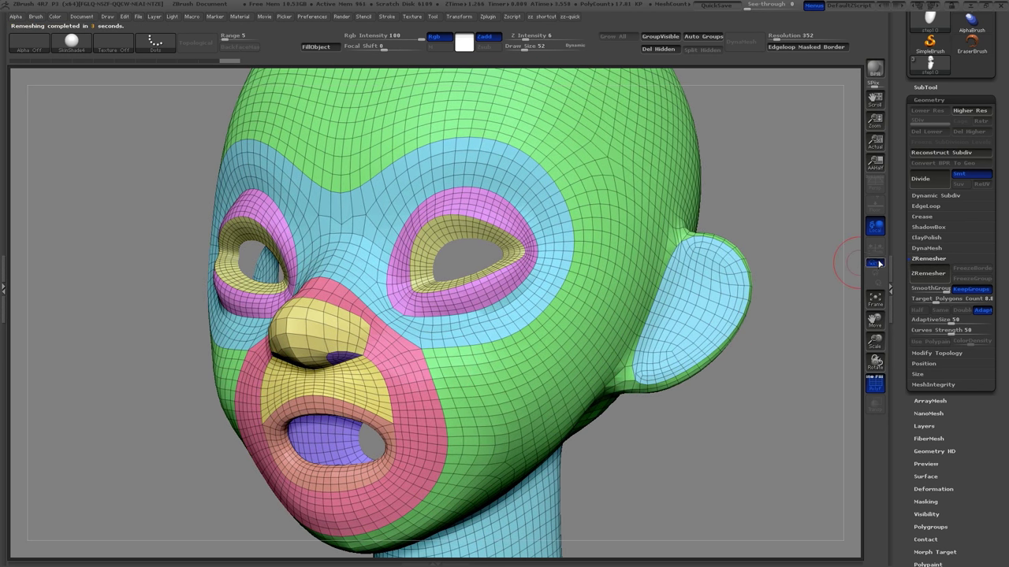
drag(923, 303, 921, 302)
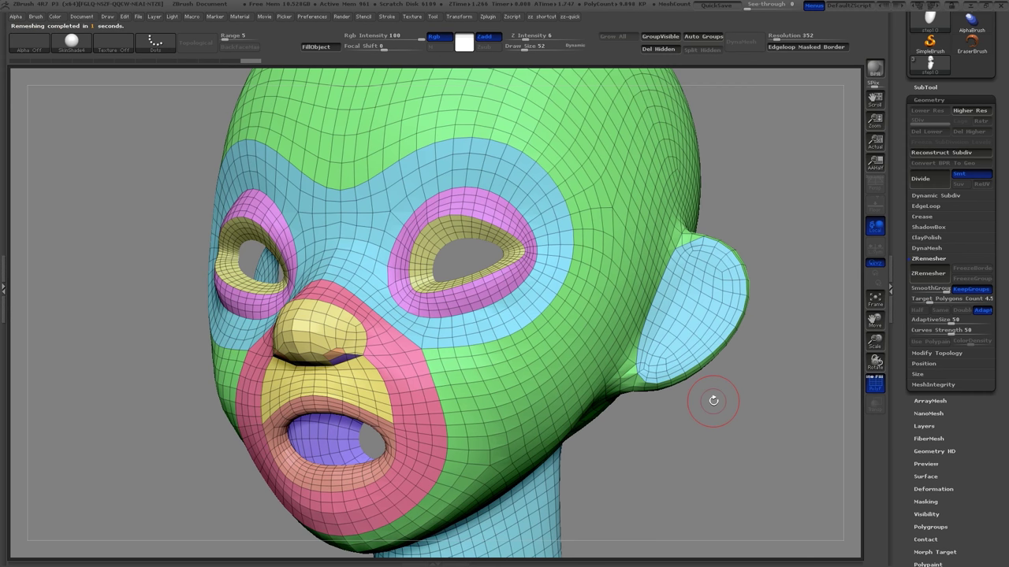
Step: Isolate the nose and nostril polygroups, combine them into a single polygroup and show the whole model
drag(716, 413, 679, 465)
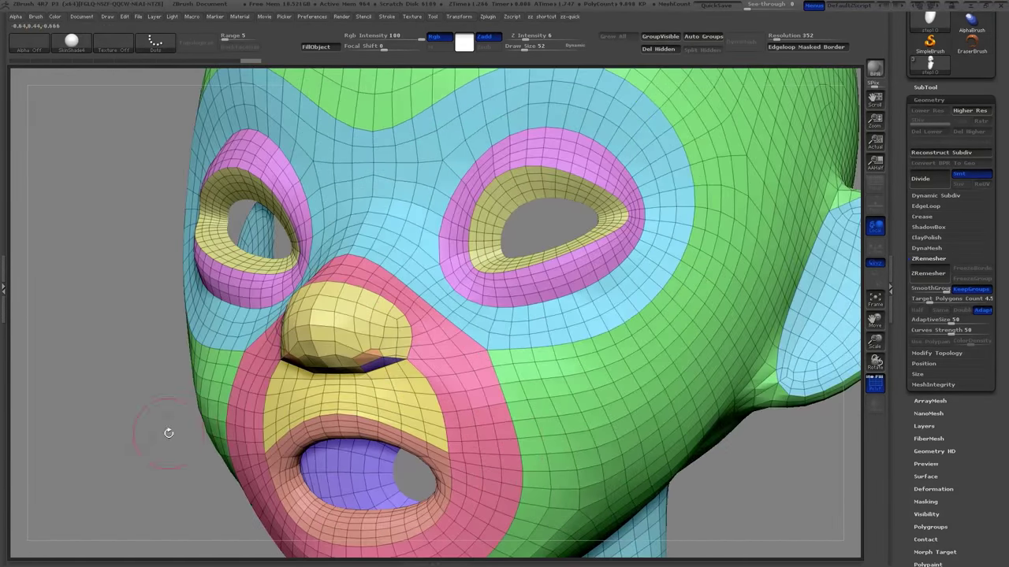
drag(168, 432, 393, 385)
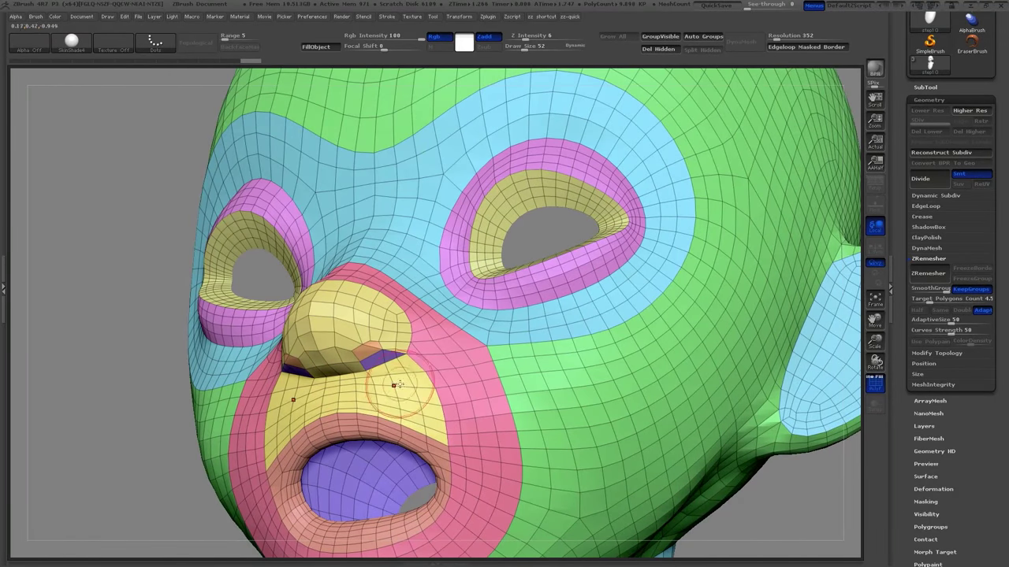
ctrl+shift+click(379, 342)
ctrl+shift+click(381, 349)
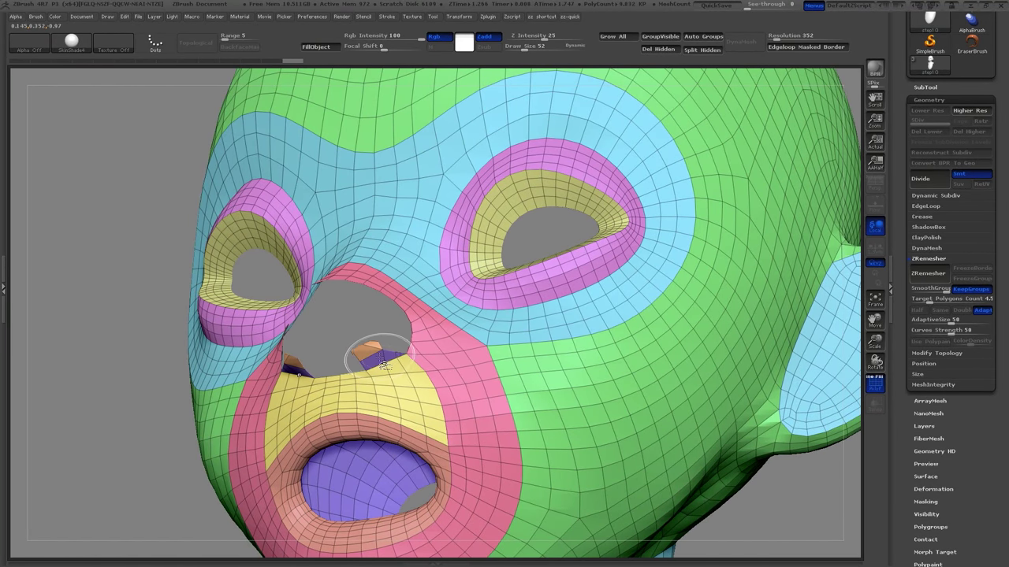
ctrl+shift+drag(92, 320, 93, 321)
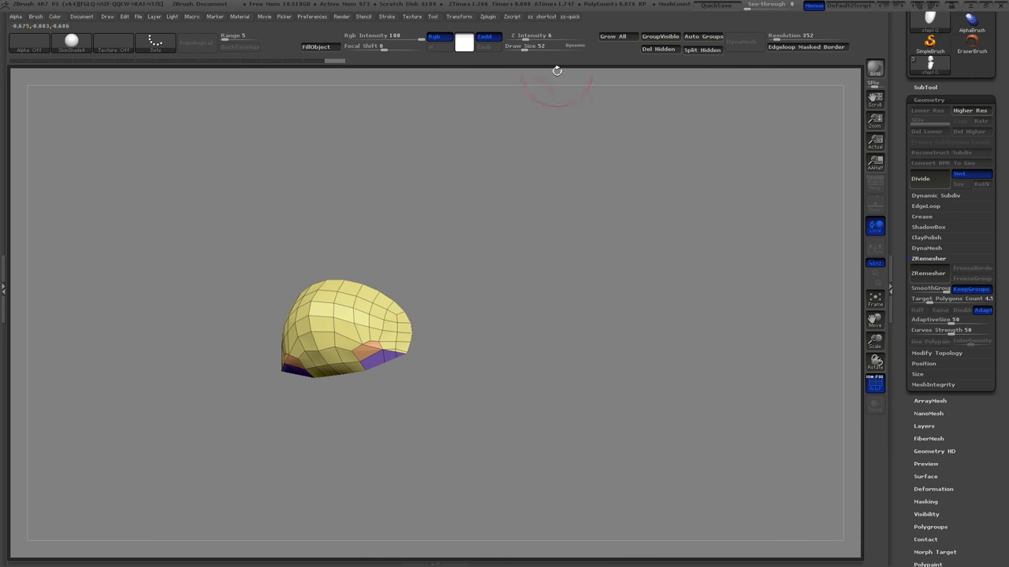
ctrl+shift+click(144, 274)
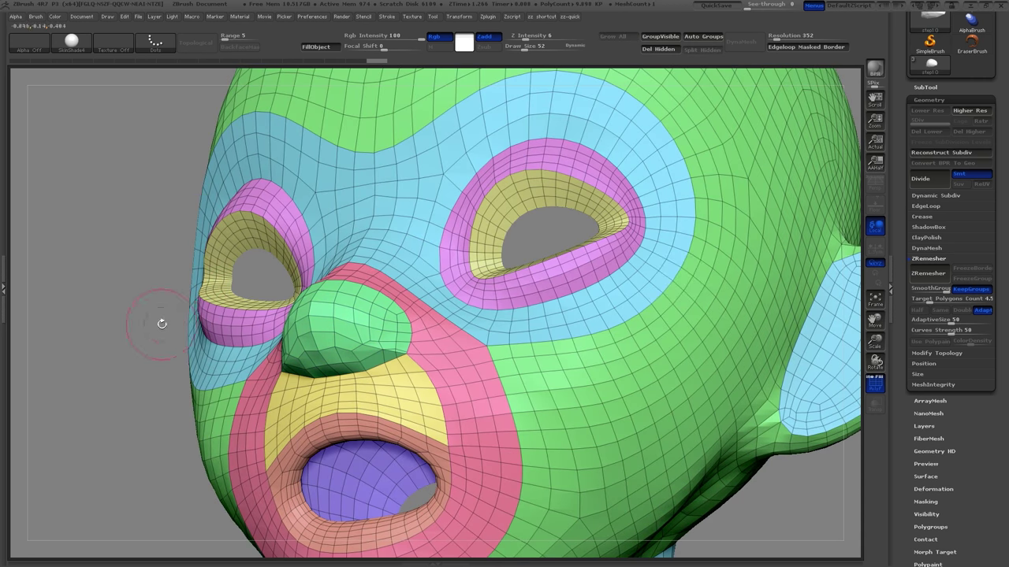
Step: Lower the group smoothing, remesh the head with the combined nose polygroup and check the new topology from several angles
drag(175, 344, 362, 344)
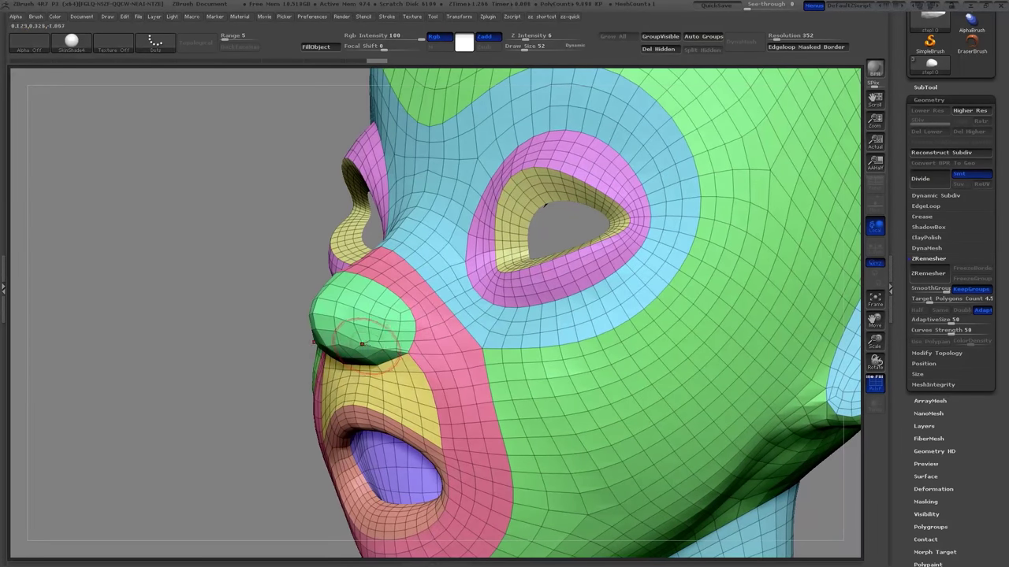
alt+drag(247, 400, 303, 380)
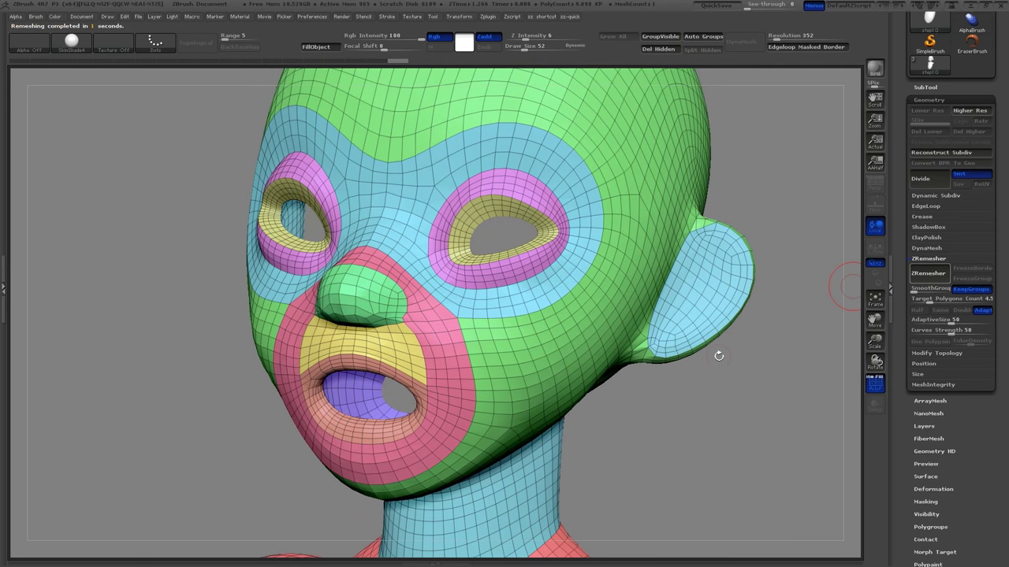
drag(729, 345, 608, 329)
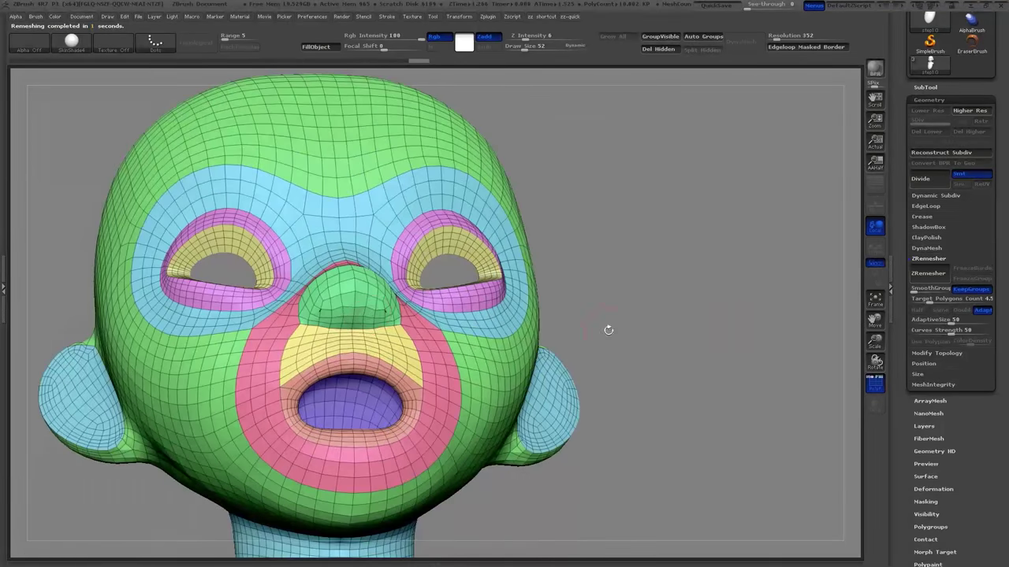
mouse_move(696, 274)
mouse_down()
mouse_move(599, 323)
mouse_move(508, 390)
mouse_move(640, 359)
mouse_move(583, 410)
mouse_up()
Step: Close the open eye holes using the ZModeler brush's Close edge action with the Convex Hole target
key(b)
key(z)
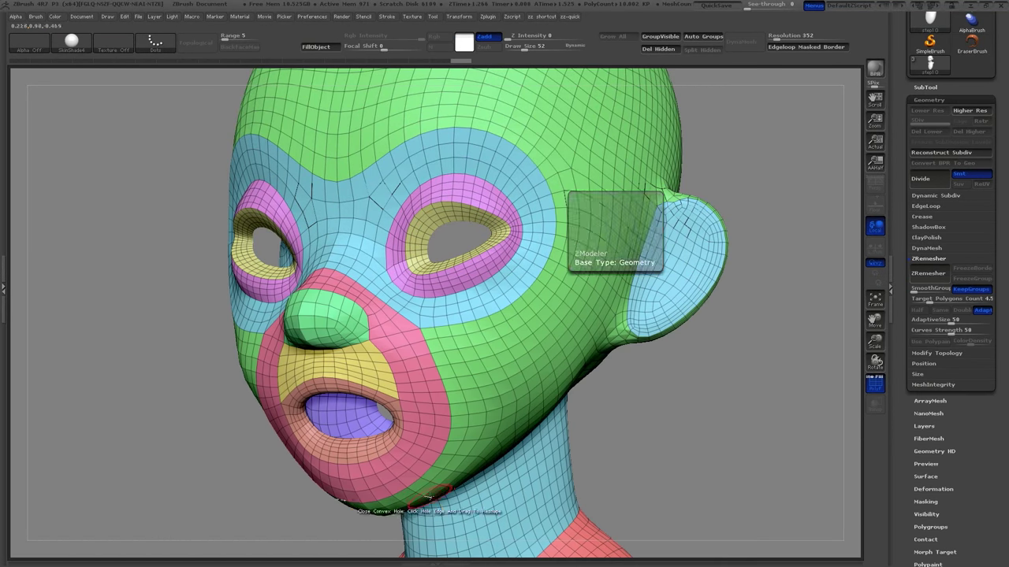
click(468, 495)
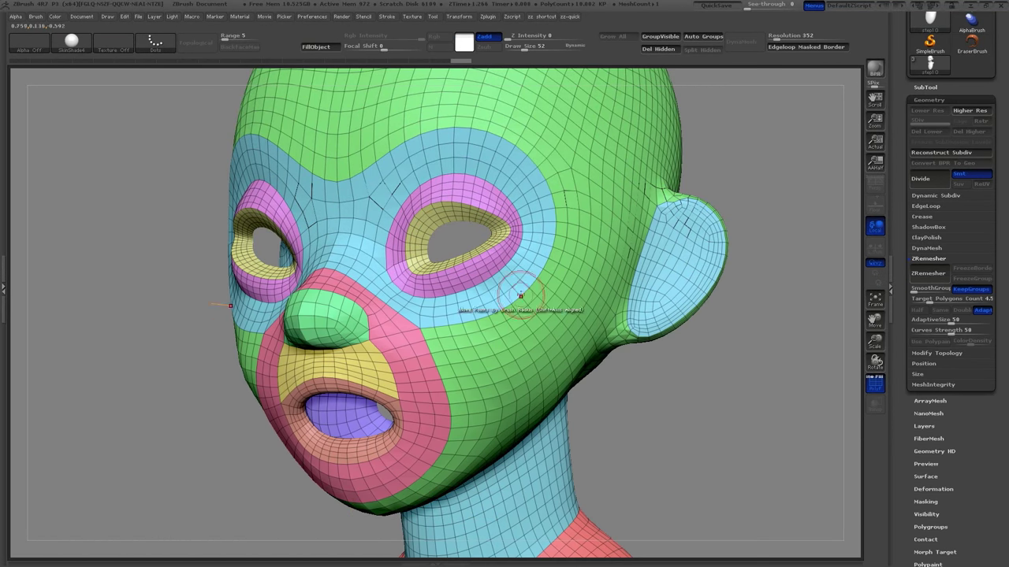
drag(790, 270, 705, 390)
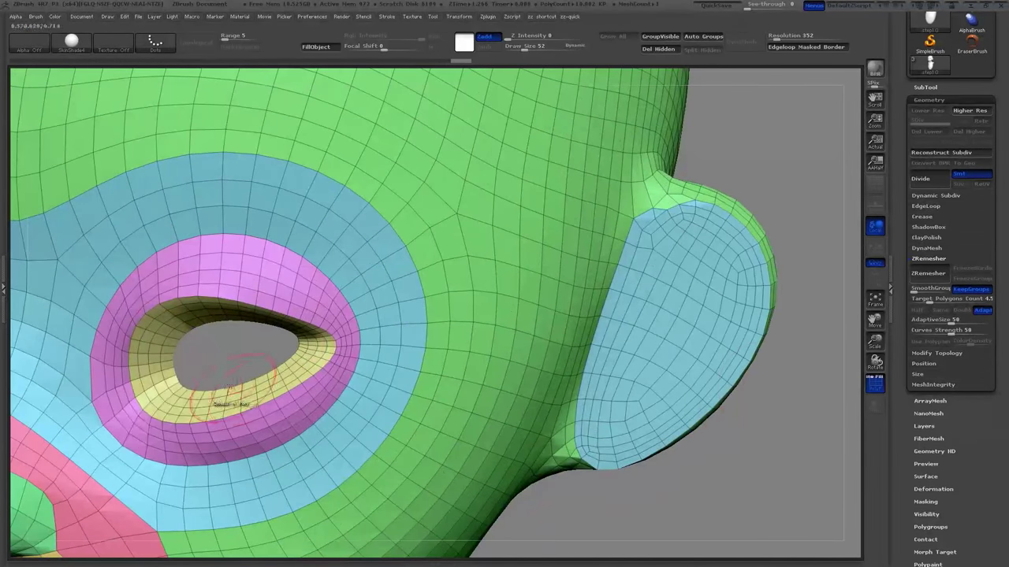
key(space)
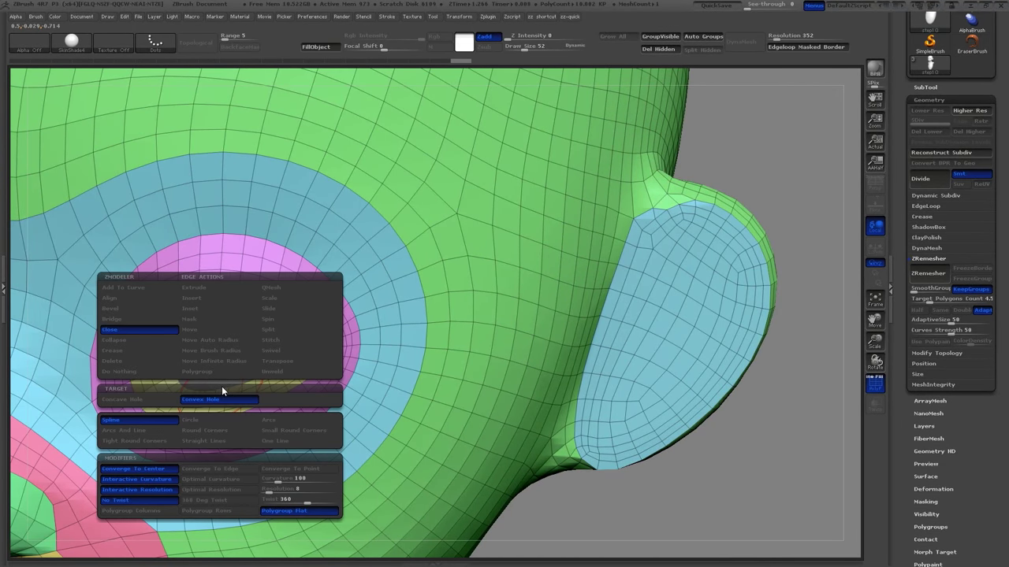
click(154, 329)
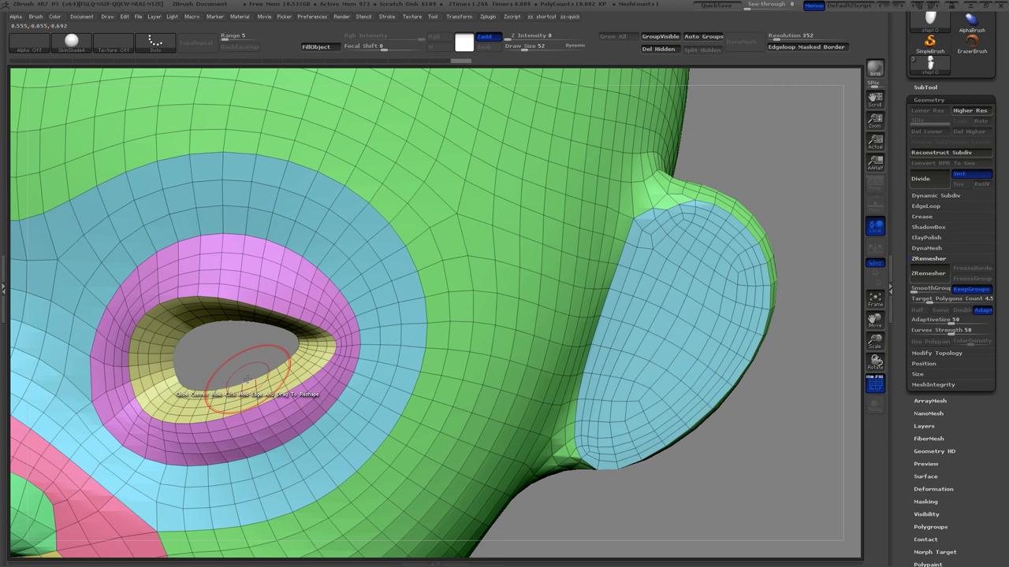
click(246, 379)
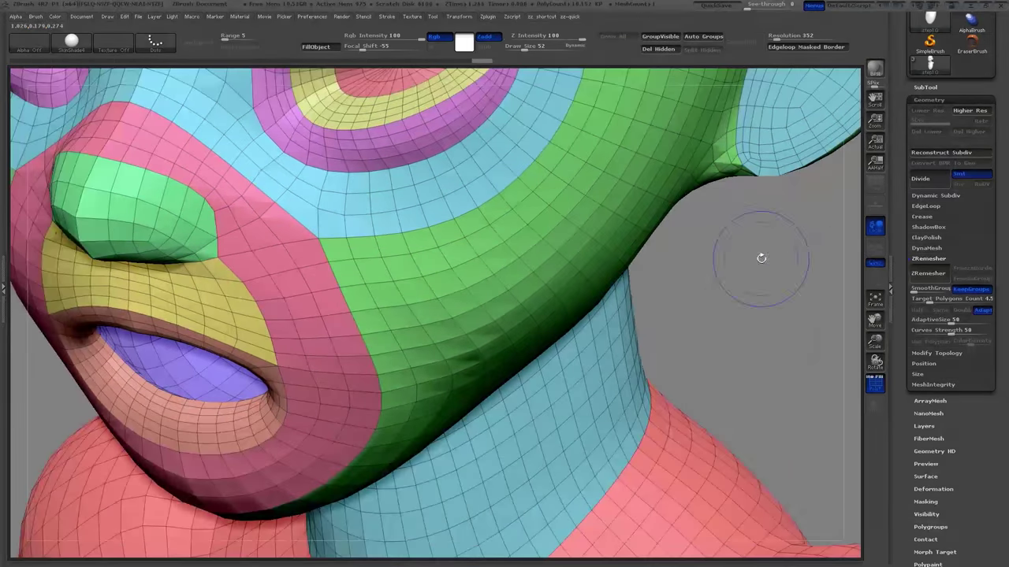
Step: Close the open hole at the back of the mouth cavity with the same convex hole action
drag(761, 254, 819, 229)
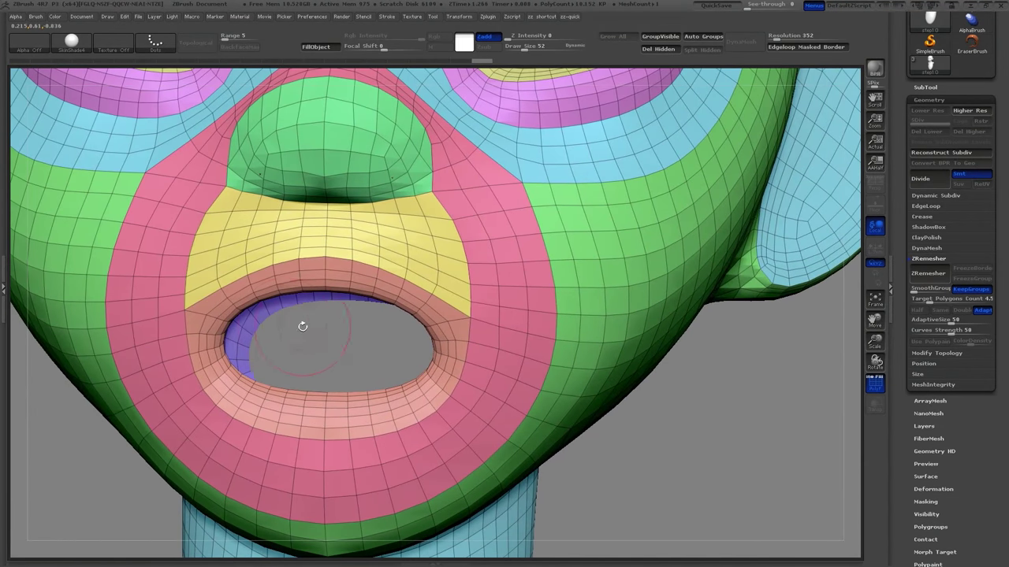
click(262, 318)
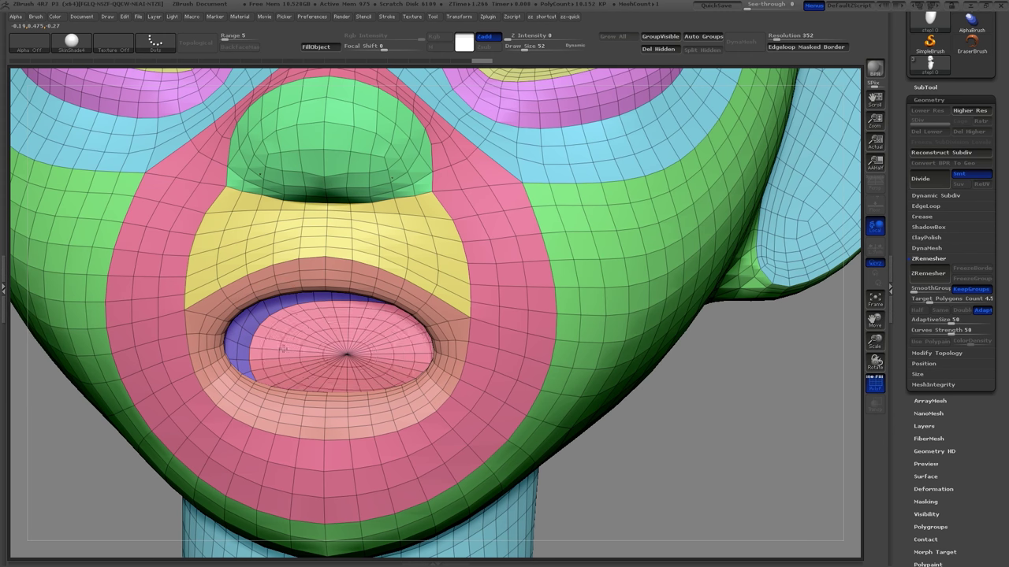
right_drag(723, 402, 733, 418)
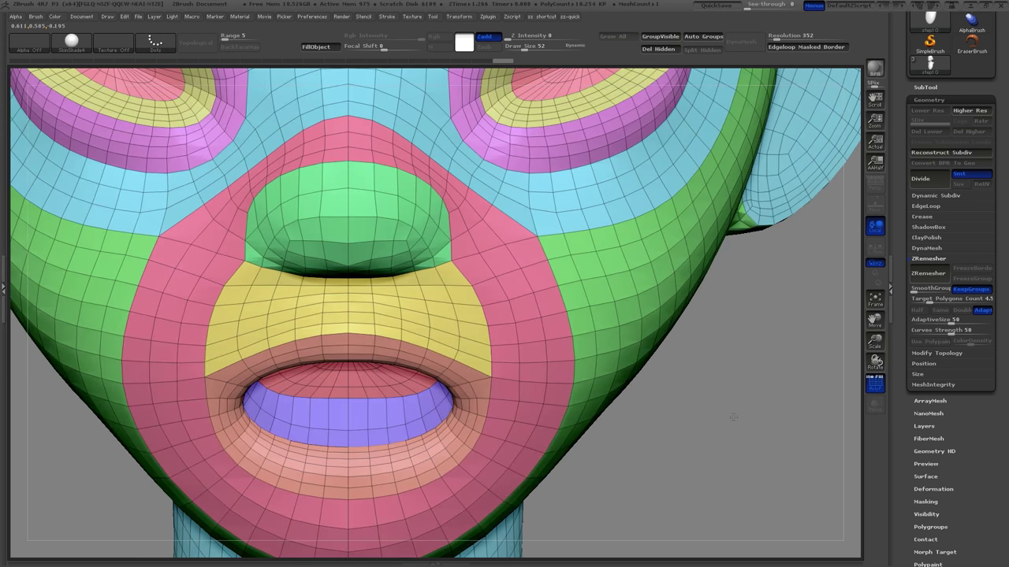
right_click(731, 418)
ctrl+right_drag(755, 343, 700, 357)
drag(699, 356, 712, 387)
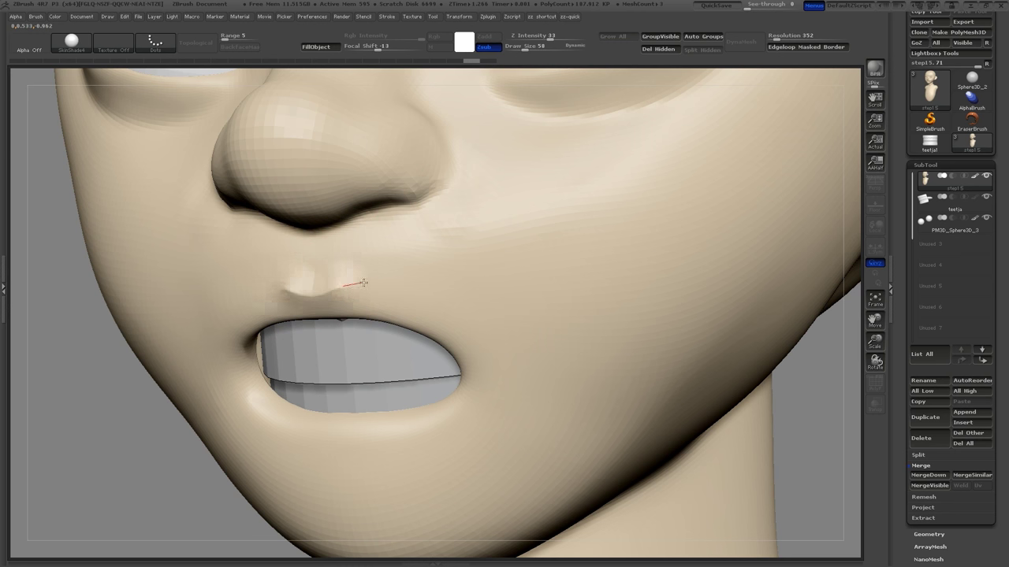
Step: Carve the outline of the upper lip and the creases at the mouth corners
mouse_move(237, 291)
mouse_down()
mouse_move(418, 293)
mouse_move(301, 261)
mouse_up()
mouse_move(347, 299)
mouse_down()
mouse_move(315, 322)
mouse_move(454, 355)
mouse_up()
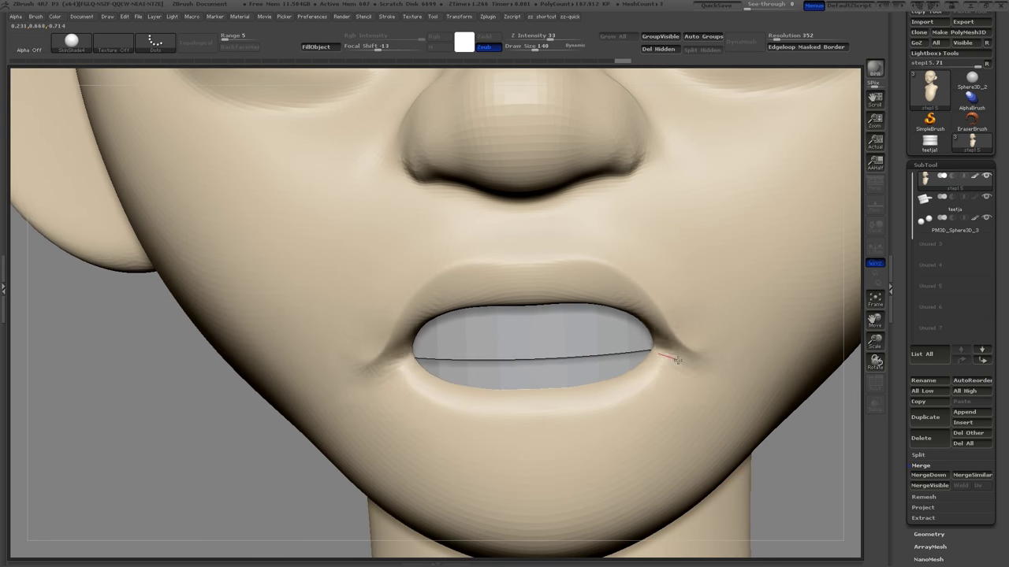
mouse_move(549, 445)
alt+mouse_down()
mouse_move(660, 397)
mouse_move(626, 399)
mouse_move(618, 361)
alt+mouse_up()
key(s)
drag(531, 424, 541, 424)
Step: Reshape the lips in profile with a large Move brush
drag(237, 465, 78, 473)
key(b)
key(m)
key(v)
key(s)
drag(270, 412, 239, 394)
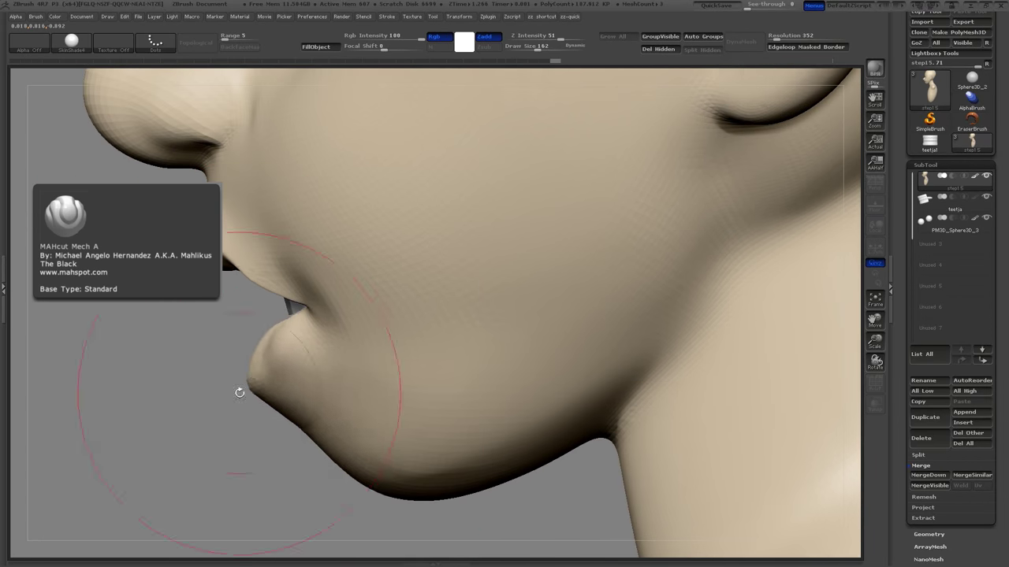
mouse_move(189, 417)
mouse_down()
mouse_move(270, 428)
mouse_move(249, 436)
mouse_move(229, 346)
mouse_up()
Step: Fill out the lips with the Inflat brush and flatten their surfaces with the hPolish brush
key(s)
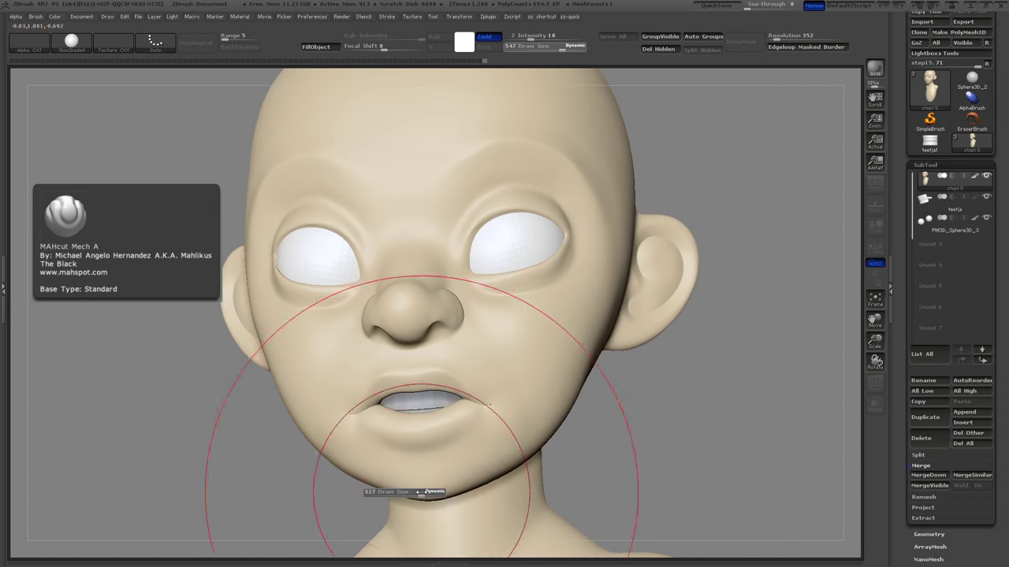
drag(425, 492, 407, 492)
mouse_move(636, 425)
alt+mouse_down()
mouse_move(670, 345)
mouse_move(682, 410)
alt+mouse_up()
mouse_move(426, 464)
mouse_down()
mouse_move(495, 454)
mouse_move(434, 452)
mouse_move(501, 465)
mouse_up()
key(b)
key(i)
key(n)
key(s)
key(b)
key(h)
key(p)
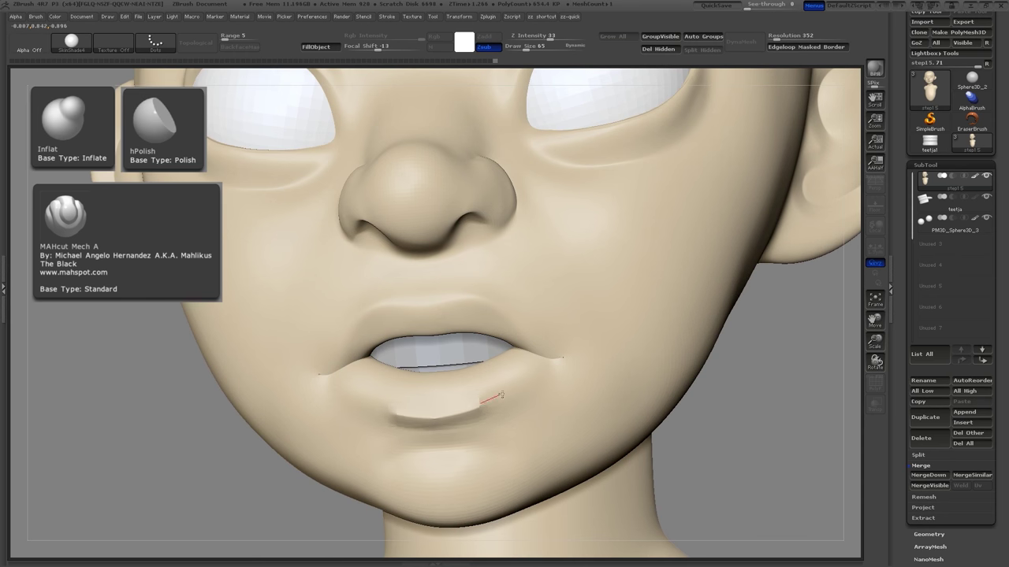
Step: Carve the lower edge of the lower lip and the contour of the upper lip, smoothing the rough strokes
drag(502, 394, 544, 359)
shift+drag(504, 390, 473, 392)
alt+drag(741, 335, 745, 374)
drag(408, 348, 451, 336)
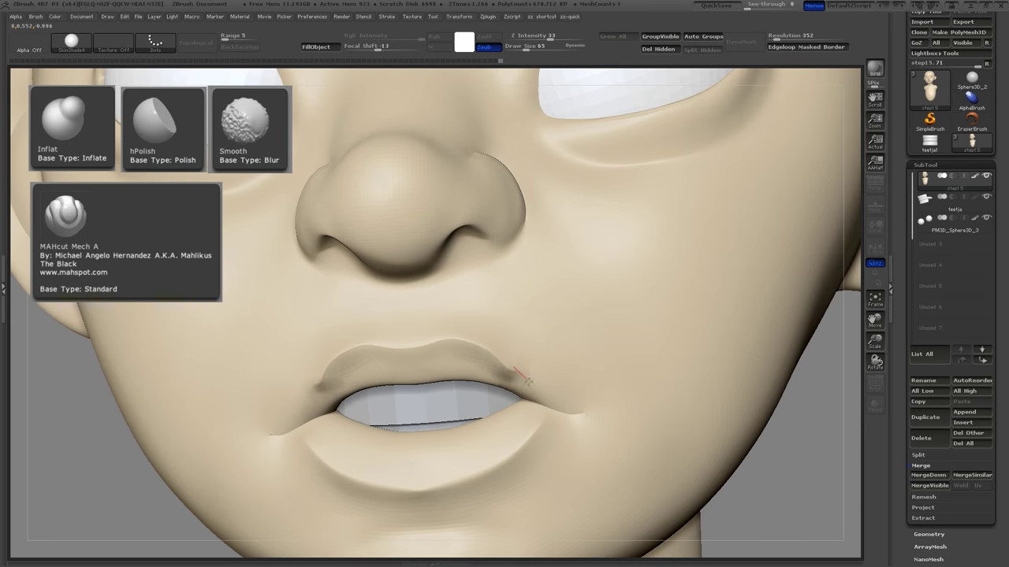
shift+drag(346, 388, 364, 378)
Step: Add volume to the upper lip with the Inflat brush
key(b)
key(i)
key(n)
key(s)
drag(419, 358, 425, 381)
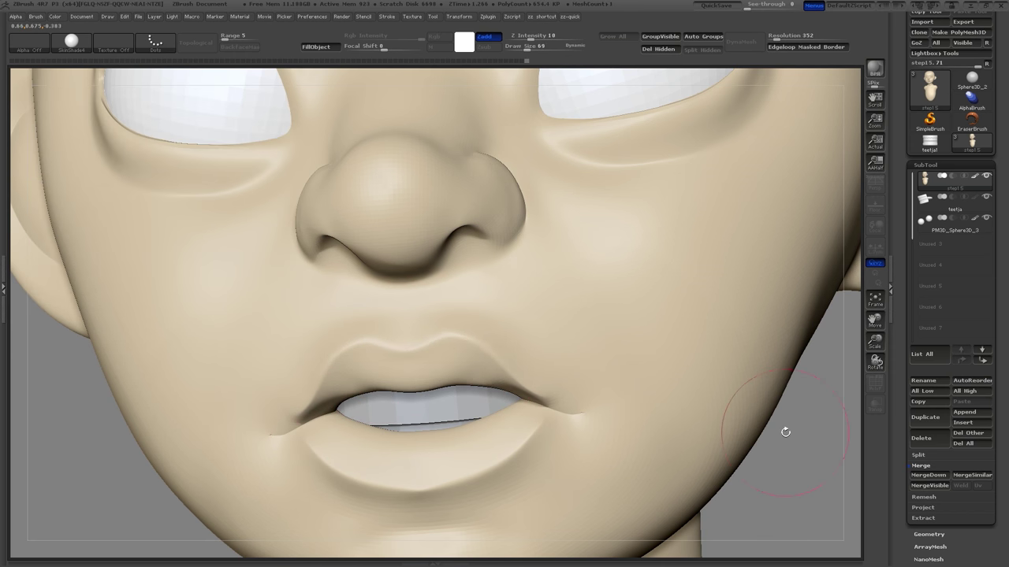
Step: Adjust the mouth corner and lip shape in side view with an enlarged Move brush
alt+drag(785, 431, 768, 347)
mouse_move(768, 347)
mouse_down()
mouse_move(668, 323)
mouse_move(614, 330)
mouse_up()
alt+drag(709, 355, 709, 409)
key(b)
key(m)
key(v)
key(s)
drag(344, 458, 352, 458)
drag(331, 424, 344, 413)
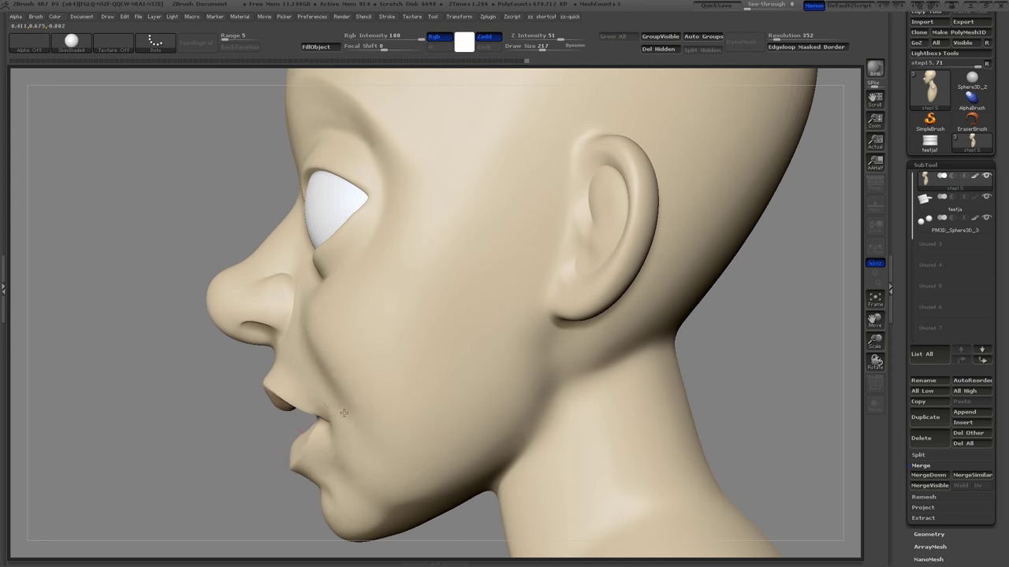